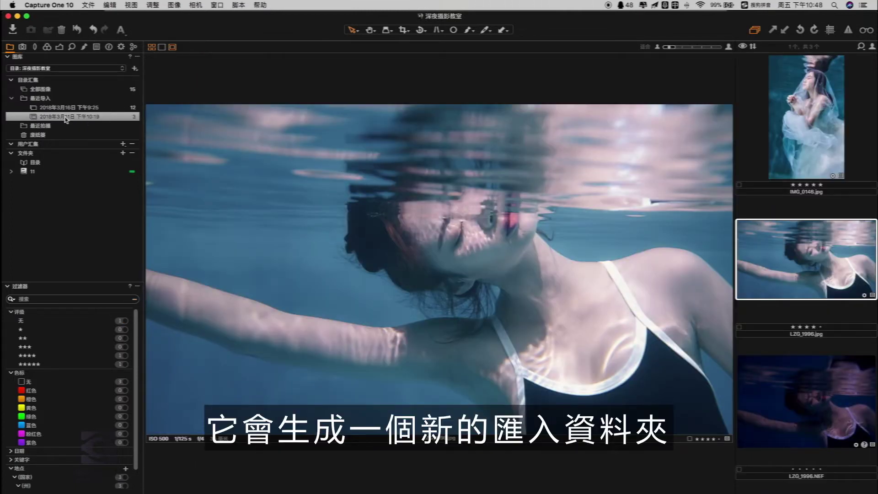
- Browse the photos of the selected recent import and open IMG_0146.jpg in the viewer
{"action": "left_click", "coordinate": [802, 128]}
{"action": "left_click", "coordinate": [801, 238]}
{"action": "left_click", "coordinate": [801, 162]}
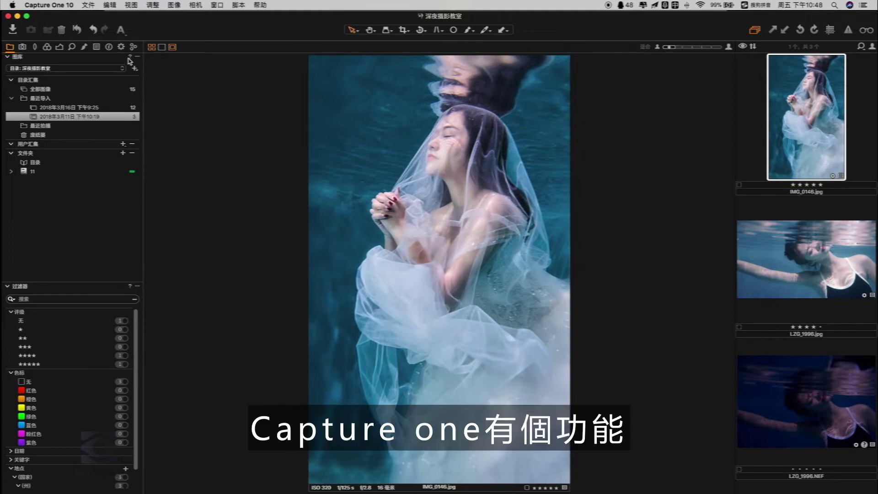
- Look over the file commands and the tethered capture settings, and return to the library
{"action": "left_click", "coordinate": [89, 5]}
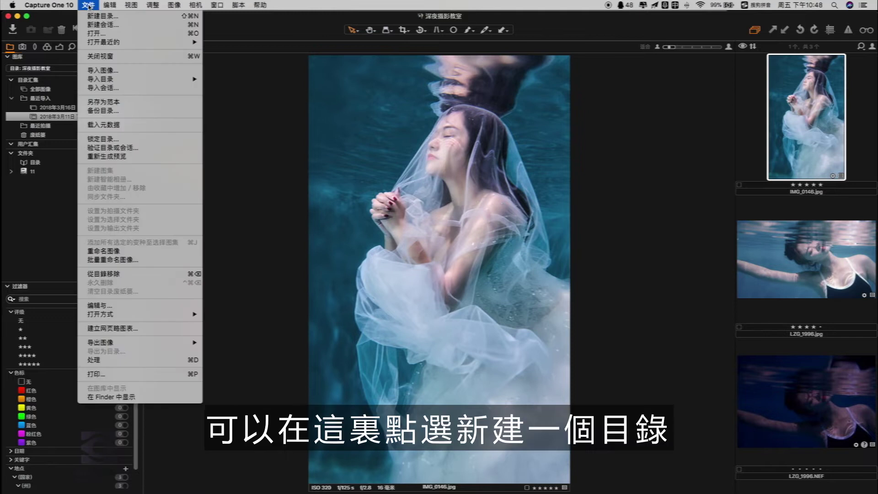
{"action": "left_click", "coordinate": [74, 80]}
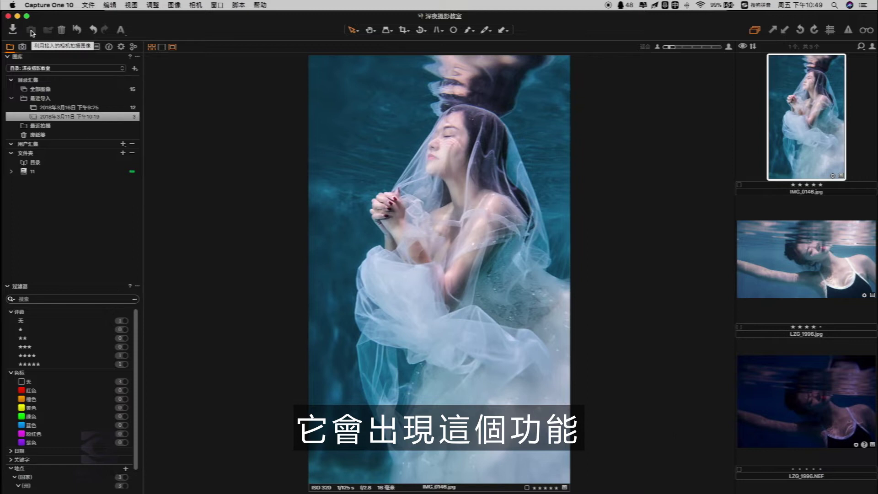
{"action": "left_click", "coordinate": [23, 47]}
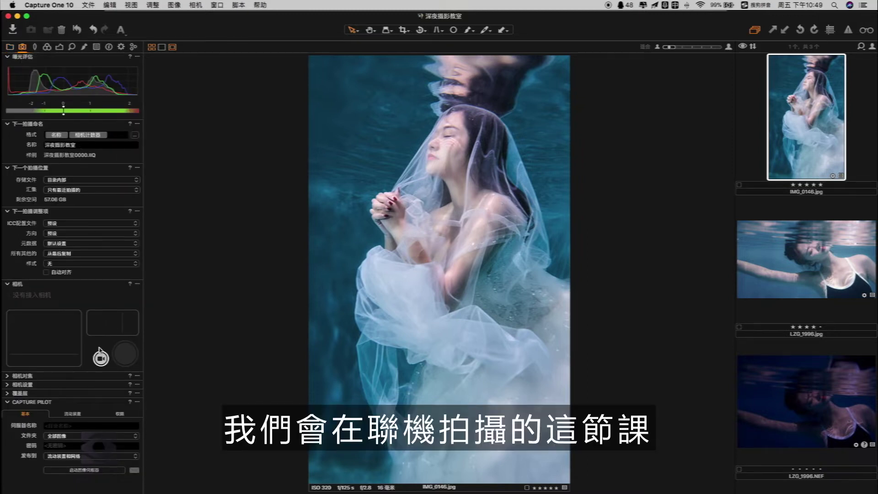
{"action": "left_click", "coordinate": [10, 46]}
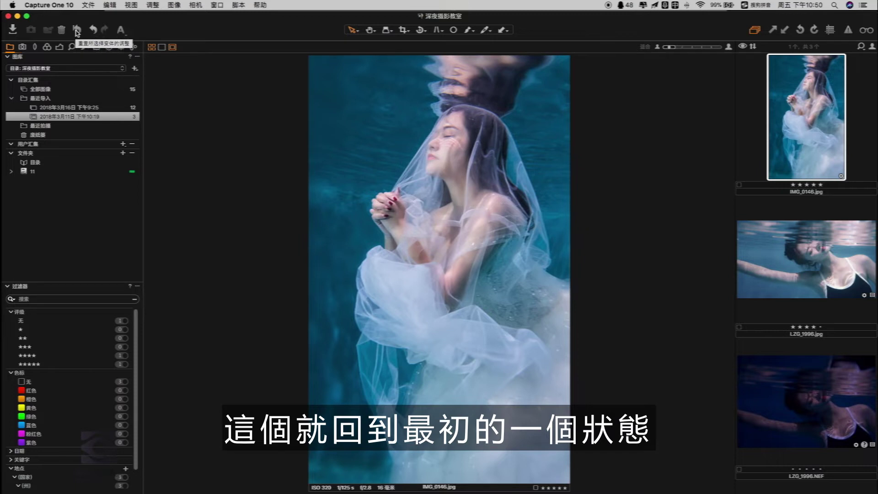
- Shift the three-way color balance of the photo toward red and the highlights toward green, and reset the photo's adjustments
{"action": "left_click", "coordinate": [47, 47]}
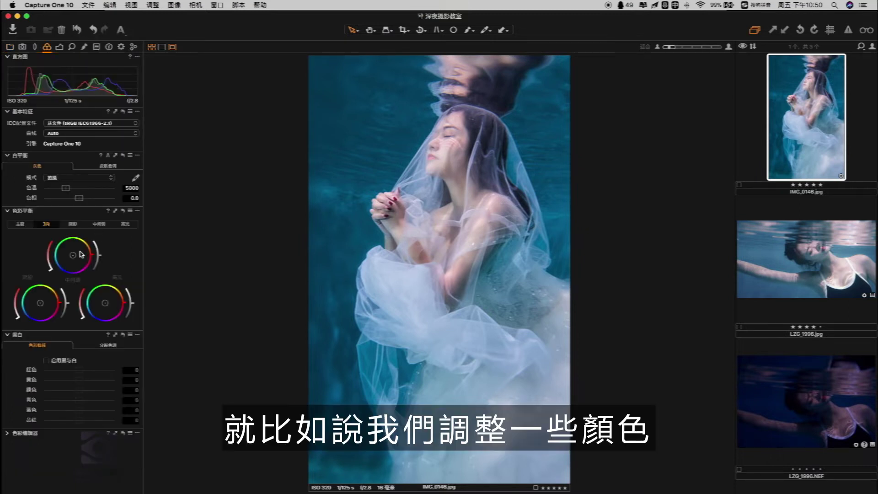
{"action": "left_click_drag", "start_coordinate": [94, 249], "coordinate": [88, 258]}
{"action": "left_click_drag", "start_coordinate": [105, 302], "coordinate": [104, 289]}
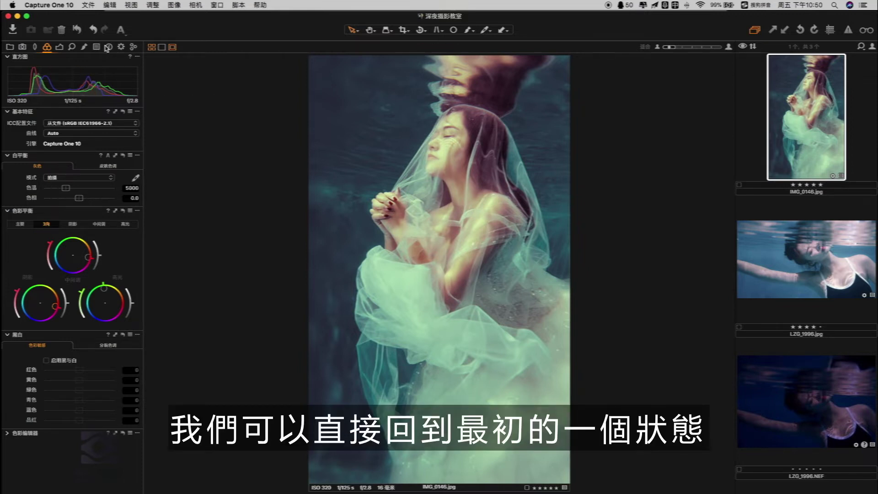
{"action": "left_click", "coordinate": [77, 30]}
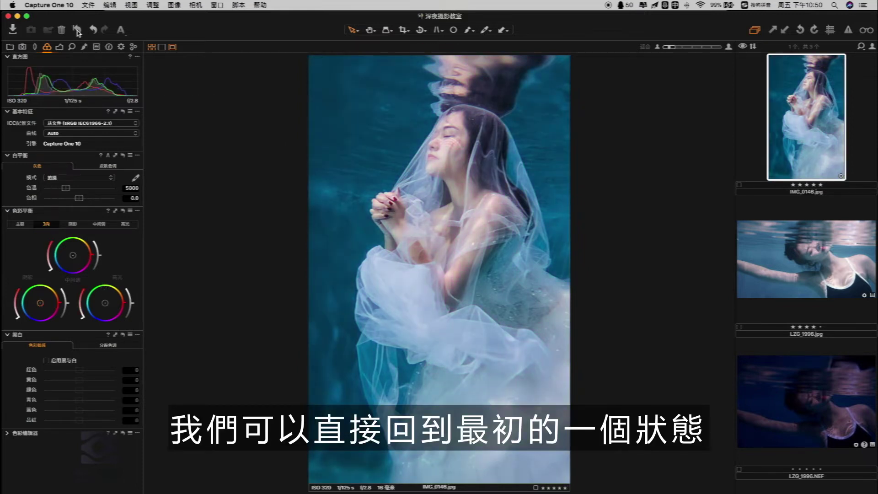
- Undo the adjustment reset and step back through the color balance changes
{"action": "left_click", "coordinate": [94, 30]}
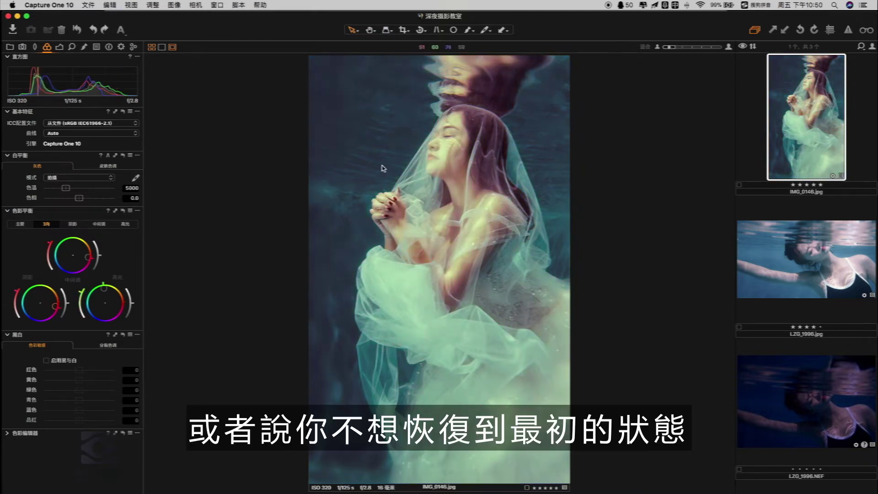
{"action": "left_click", "coordinate": [96, 31]}
{"action": "left_click", "coordinate": [96, 31]}
{"action": "left_click", "coordinate": [94, 30]}
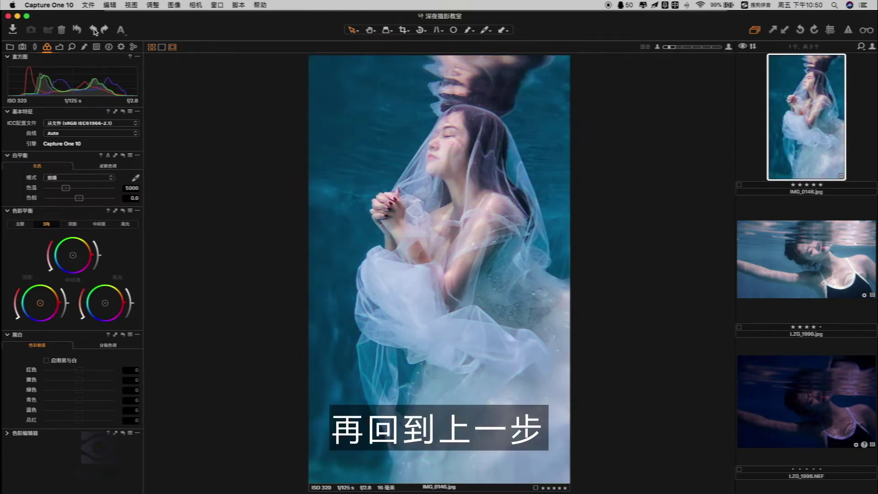
{"action": "left_click", "coordinate": [94, 31]}
{"action": "left_click", "coordinate": [94, 30]}
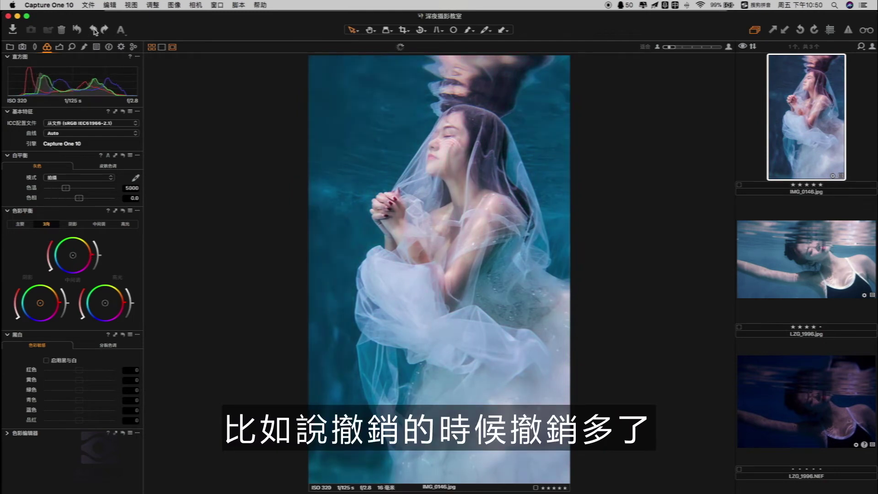
- Redo the undone color changes and the reset, and apply automatic adjustments to the photo
{"action": "left_click", "coordinate": [105, 30]}
{"action": "left_click", "coordinate": [106, 30]}
{"action": "left_click", "coordinate": [105, 31]}
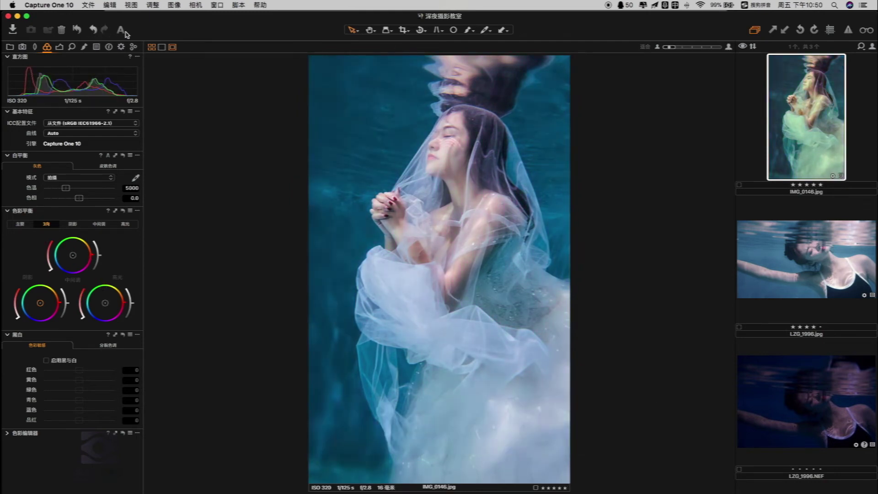
{"action": "left_click", "coordinate": [121, 31]}
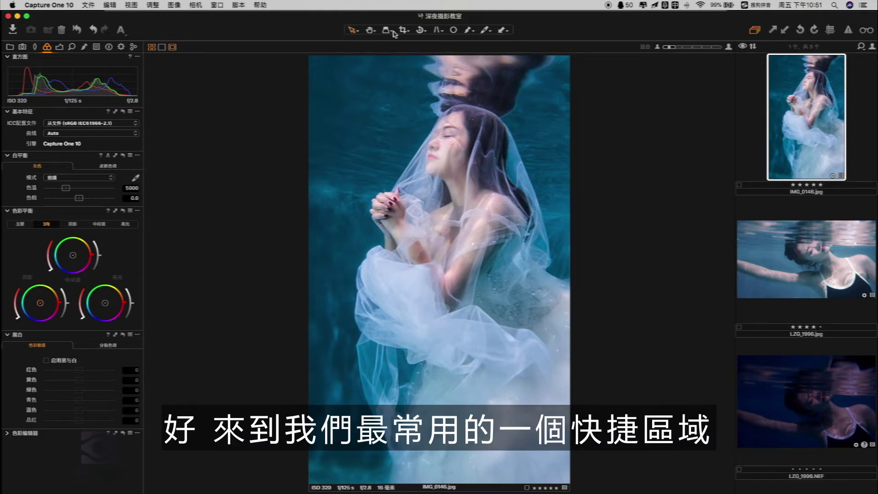
- Zoom in on the photo, pan around the woman with the Pan tool, and zoom back out
{"action": "left_click", "coordinate": [354, 31]}
{"action": "left_click_drag", "start_coordinate": [355, 30], "coordinate": [392, 36]}
{"action": "key", "text": "super+equal"}
{"action": "left_click_drag", "start_coordinate": [464, 147], "coordinate": [525, 120]}
{"action": "key", "text": "super+equal"}
{"action": "key", "text": "super+equal"}
{"action": "key", "text": "super+equal"}
{"action": "key", "text": "super+minus"}
{"action": "key", "text": "super+minus"}
{"action": "key", "text": "super+minus"}
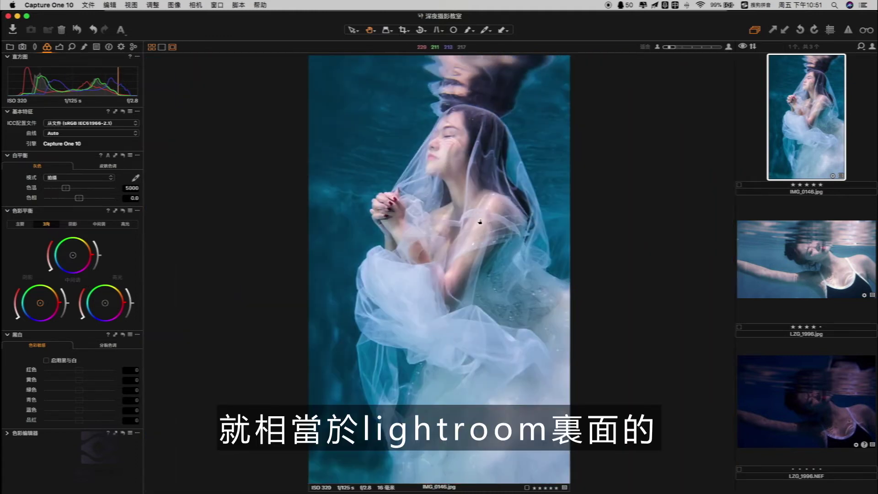
- Inspect the woman's face with the Loupe tool
{"action": "left_click", "coordinate": [387, 31]}
{"action": "left_click", "coordinate": [389, 34]}
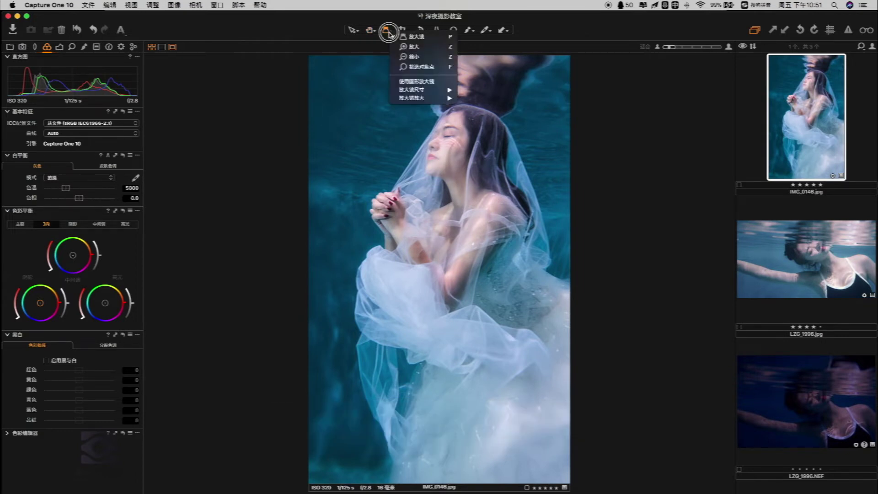
{"action": "left_click", "coordinate": [409, 36]}
{"action": "left_click", "coordinate": [437, 144]}
{"action": "mouse_move", "coordinate": [436, 144]}
{"action": "left_mouse_down"}
{"action": "mouse_move", "coordinate": [446, 132]}
{"action": "mouse_move", "coordinate": [429, 138]}
{"action": "mouse_move", "coordinate": [451, 156]}
{"action": "mouse_move", "coordinate": [450, 117]}
{"action": "mouse_move", "coordinate": [454, 123]}
{"action": "mouse_move", "coordinate": [425, 144]}
{"action": "left_mouse_up"}
- Choose 100% loupe magnification and examine the face again
{"action": "left_click", "coordinate": [388, 30]}
{"action": "mouse_move", "coordinate": [418, 95]}
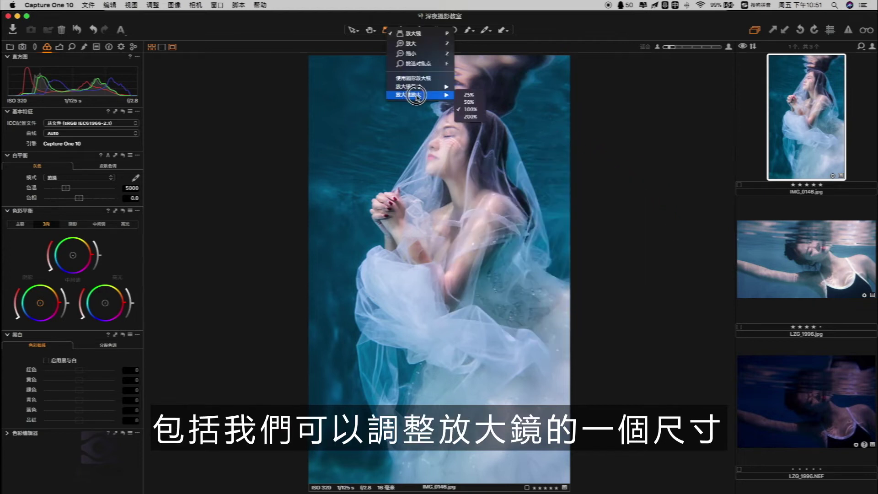
{"action": "left_click", "coordinate": [470, 110]}
{"action": "mouse_move", "coordinate": [432, 153]}
{"action": "left_mouse_down"}
{"action": "mouse_move", "coordinate": [422, 151]}
{"action": "mouse_move", "coordinate": [434, 147]}
{"action": "left_mouse_up"}
- Magnify the woman with the Zoom In tool and zoom back out to the whole photo
{"action": "left_click", "coordinate": [387, 30]}
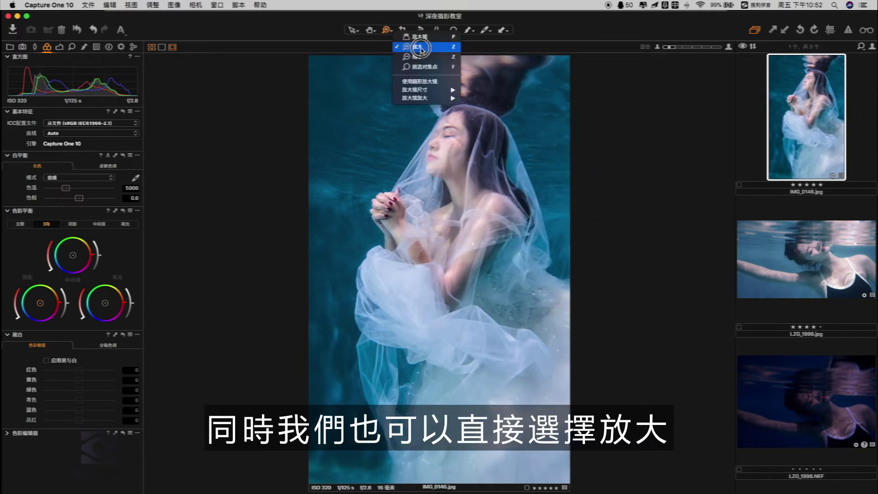
{"action": "left_click", "coordinate": [421, 49]}
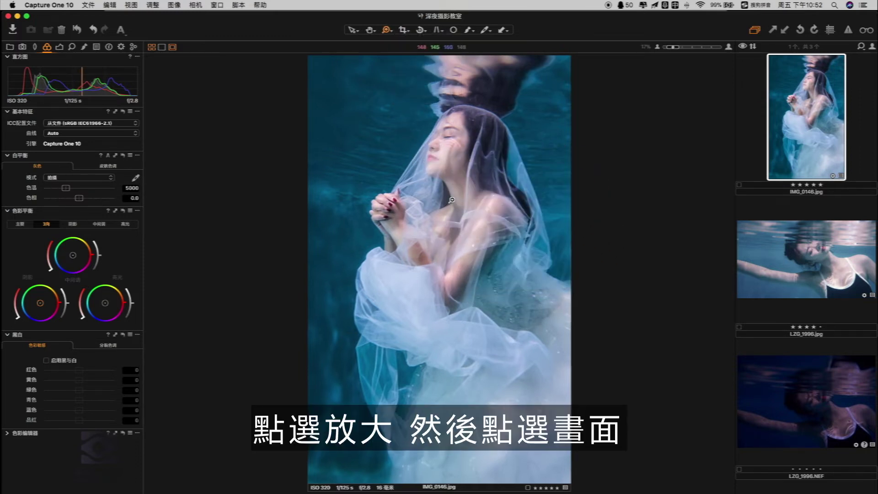
{"action": "left_click", "coordinate": [461, 217]}
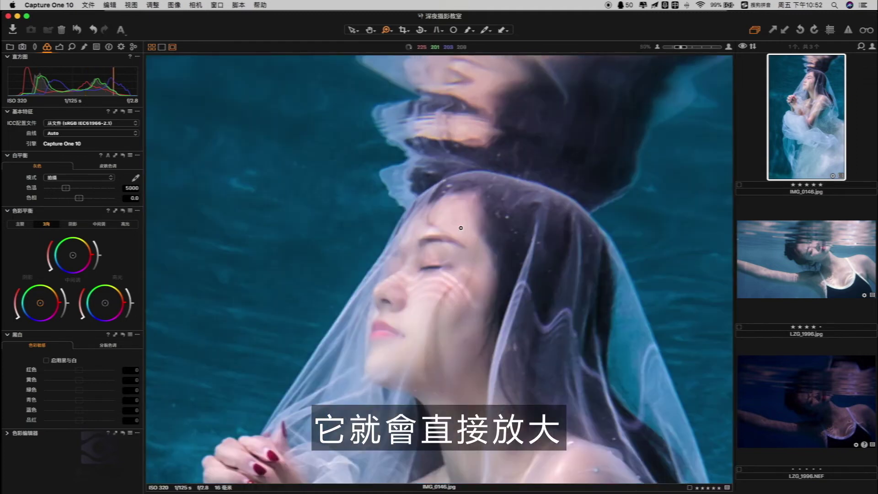
{"action": "left_click", "coordinate": [460, 224], "text": "alt"}
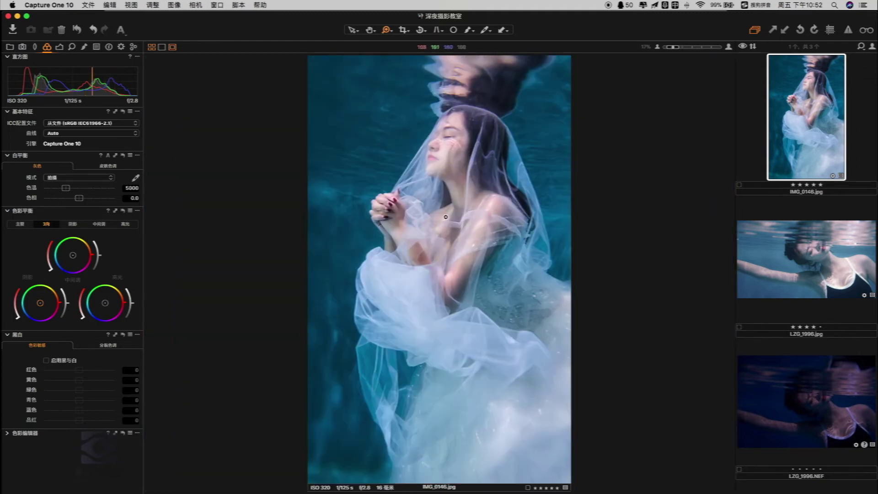
- Try an unconstrained crop around the woman and her dress
{"action": "left_click", "coordinate": [404, 30]}
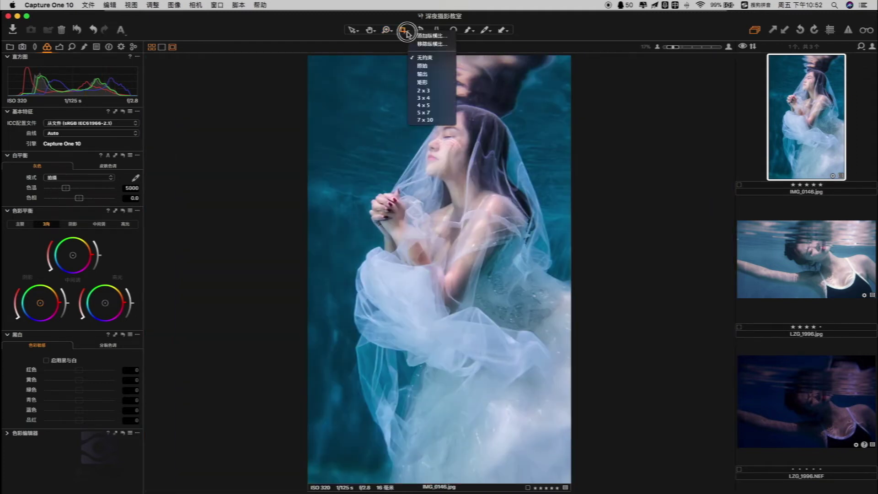
{"action": "left_click", "coordinate": [407, 33]}
{"action": "left_click_drag", "start_coordinate": [367, 96], "coordinate": [550, 397]}
- Add a custom 16 x 9 aspect ratio for the Crop tool and select it
{"action": "left_click", "coordinate": [405, 31]}
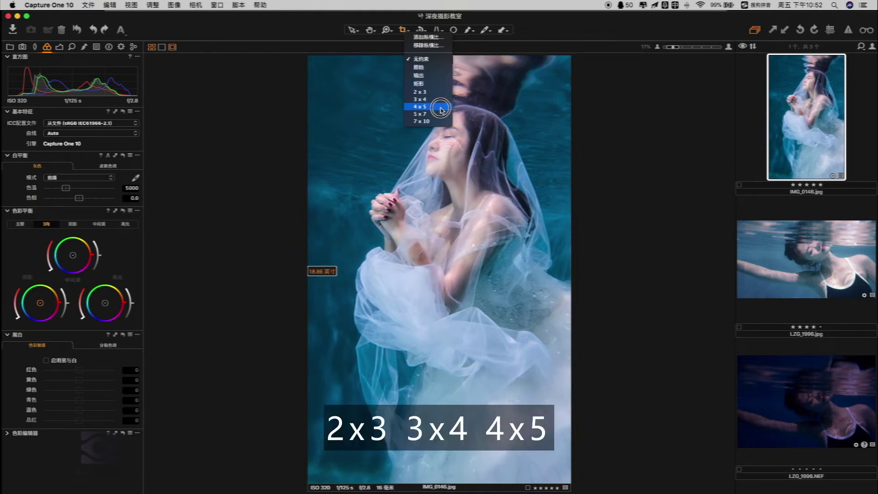
{"action": "left_click", "coordinate": [429, 39]}
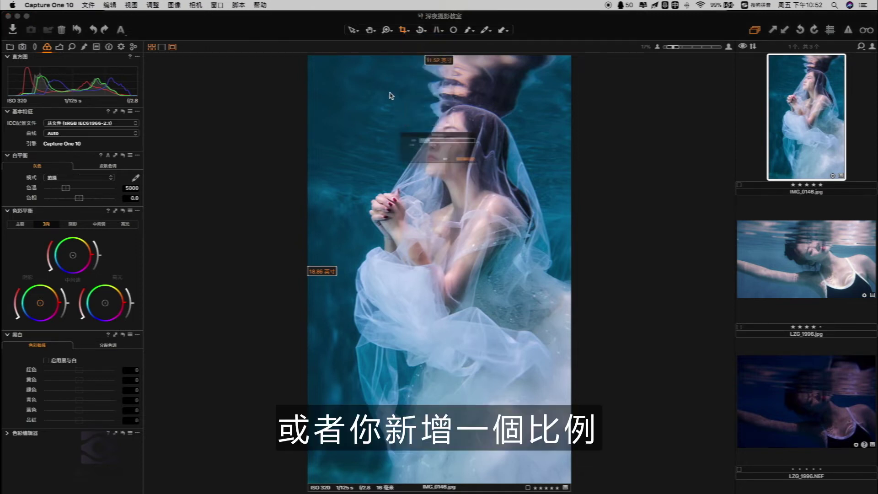
{"action": "left_click", "coordinate": [407, 142]}
{"action": "type", "text": "16"}
{"action": "key", "text": "Tab"}
{"action": "type", "text": "9"}
{"action": "left_click", "coordinate": [496, 172]}
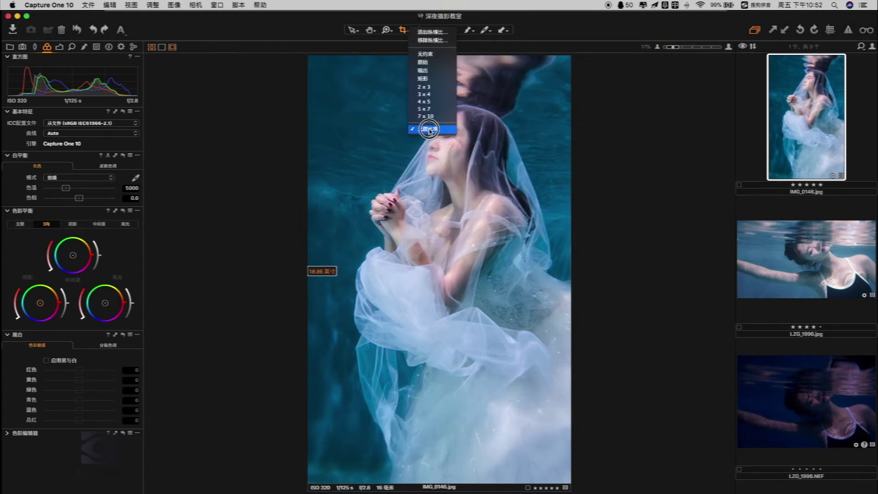
{"action": "left_click", "coordinate": [429, 129]}
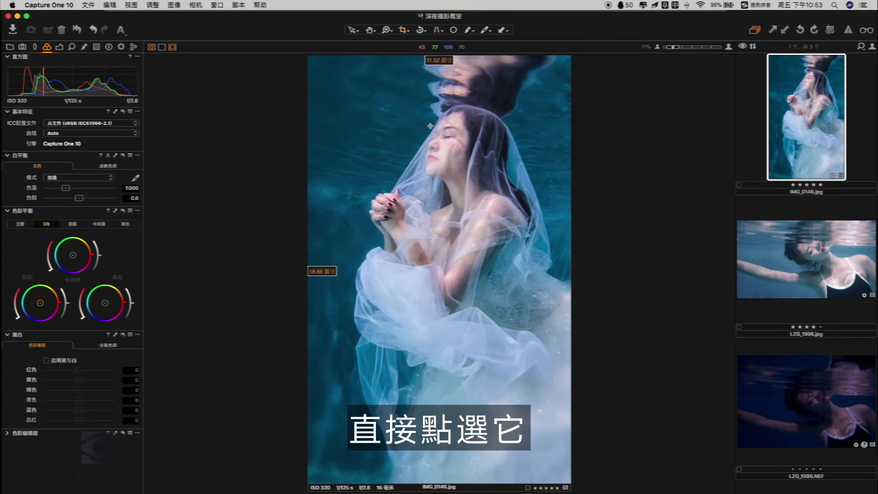
- Try rotating the photo clockwise with the Freehand rotation tool, and undo the rotation
{"action": "left_click", "coordinate": [419, 30]}
{"action": "left_click", "coordinate": [459, 35]}
{"action": "left_click", "coordinate": [420, 30]}
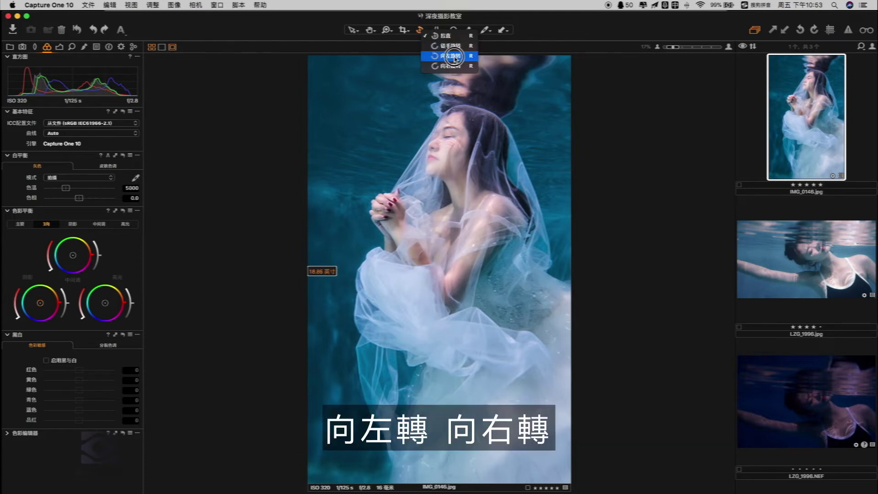
{"action": "left_click", "coordinate": [455, 46]}
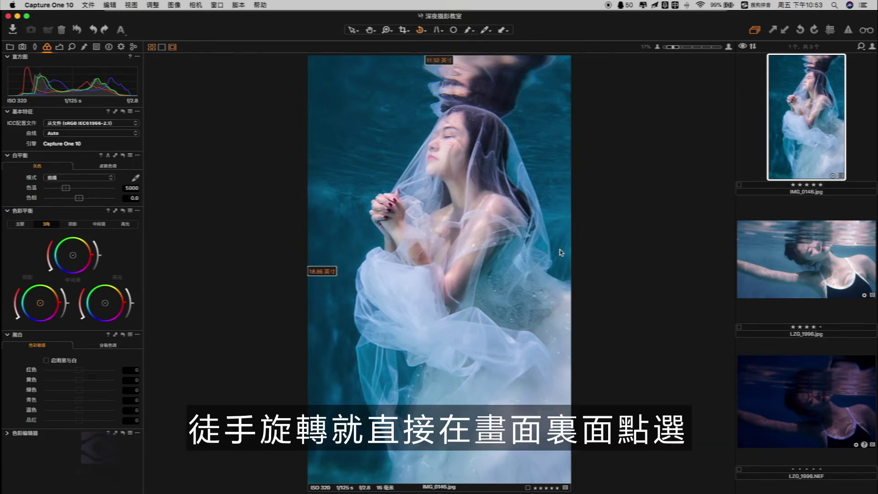
{"action": "mouse_move", "coordinate": [538, 198]}
{"action": "left_mouse_down"}
{"action": "mouse_move", "coordinate": [536, 152]}
{"action": "mouse_move", "coordinate": [536, 242]}
{"action": "left_mouse_up"}
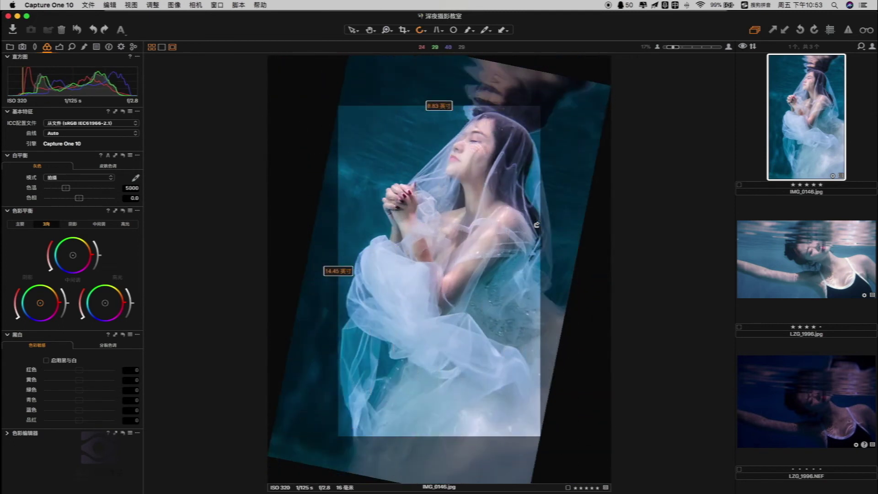
{"action": "key", "text": "super+z"}
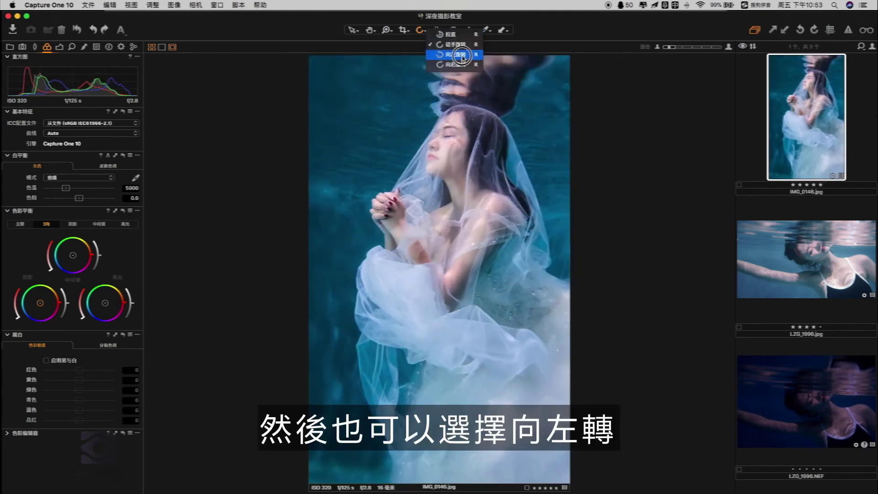
- Rotate the photo left in 90-degree turns through a full circle until it is upright
{"action": "key", "text": "super+alt+l"}
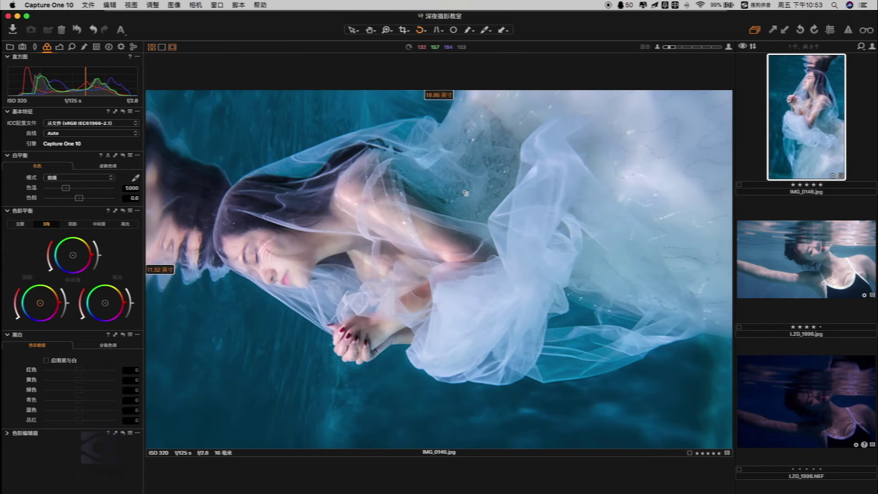
{"action": "left_click", "coordinate": [457, 196]}
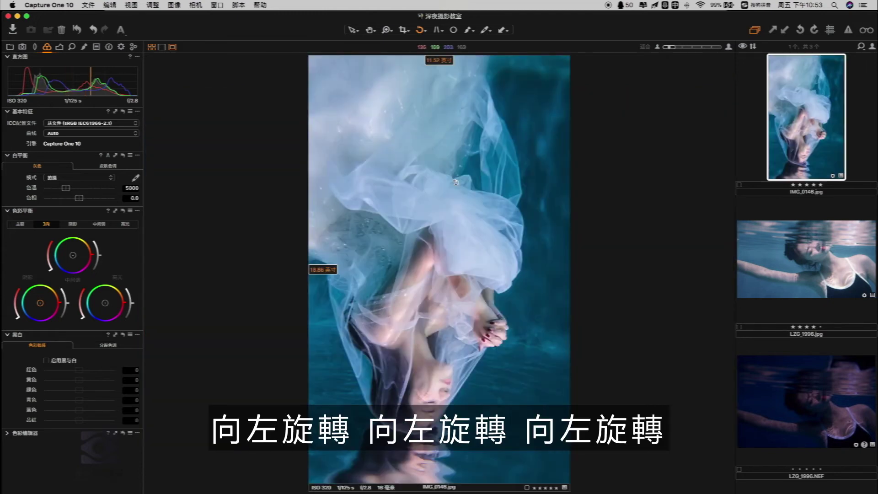
{"action": "left_click", "coordinate": [455, 183]}
{"action": "left_click", "coordinate": [456, 183]}
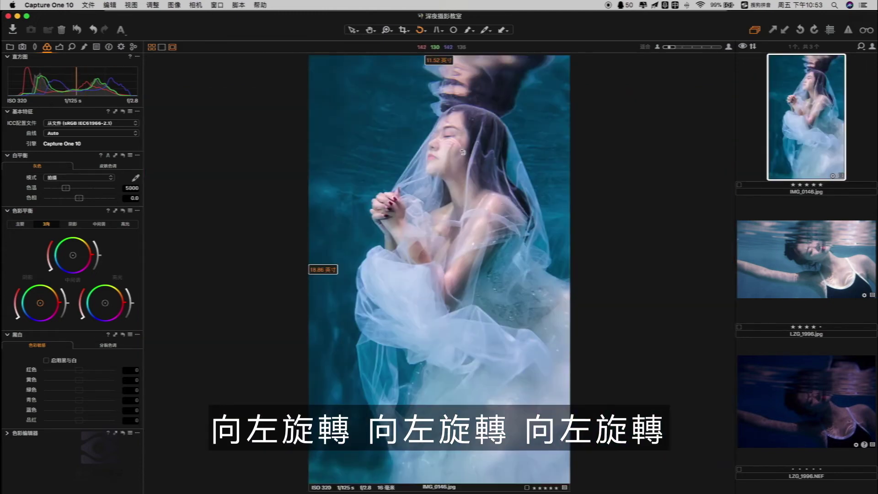
- Choose the Rotate Right tool and set the photo's rotation angle to -0.99 in the rotation and flip settings
{"action": "left_click", "coordinate": [422, 30]}
{"action": "left_click", "coordinate": [449, 67]}
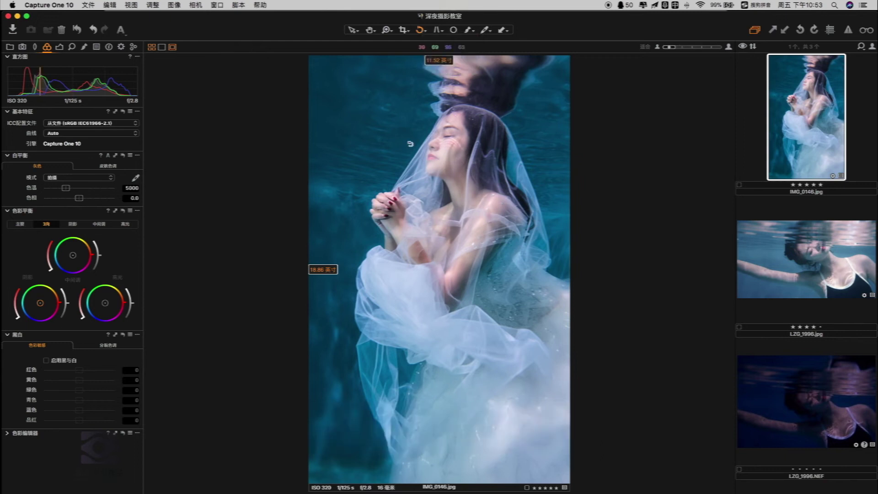
{"action": "right_click", "coordinate": [420, 143]}
{"action": "left_click_drag", "start_coordinate": [457, 136], "coordinate": [461, 137]}
{"action": "right_click", "coordinate": [439, 152]}
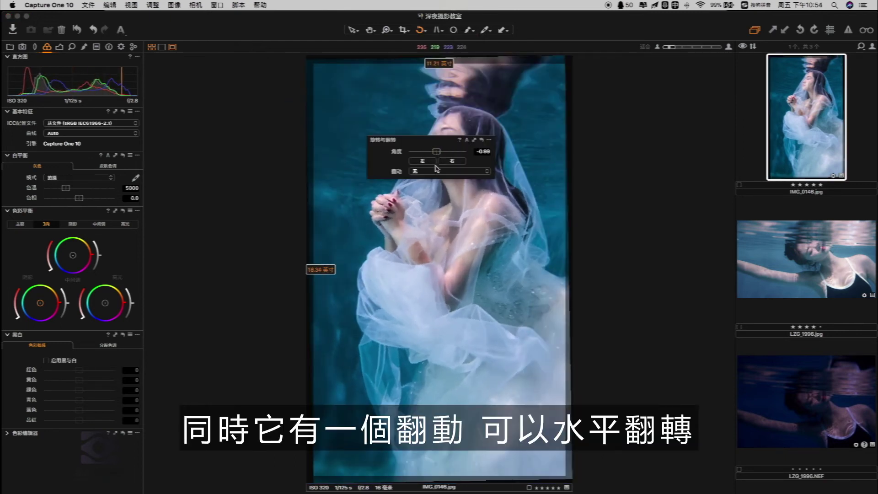
- Try a horizontal flip of the photo and change the flip to vertical
{"action": "left_click", "coordinate": [440, 172]}
{"action": "left_click", "coordinate": [433, 180]}
{"action": "right_click", "coordinate": [448, 170]}
{"action": "left_click", "coordinate": [455, 190]}
{"action": "left_click", "coordinate": [455, 198]}
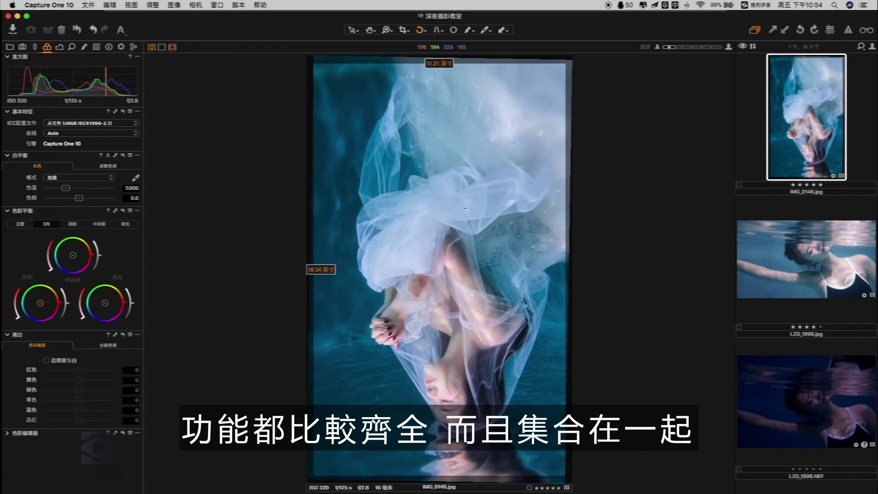
- Undo the flip and rotation edits so the underwater portrait is back in its original orientation
{"action": "key", "text": "super+z"}
{"action": "key", "text": "super+z"}
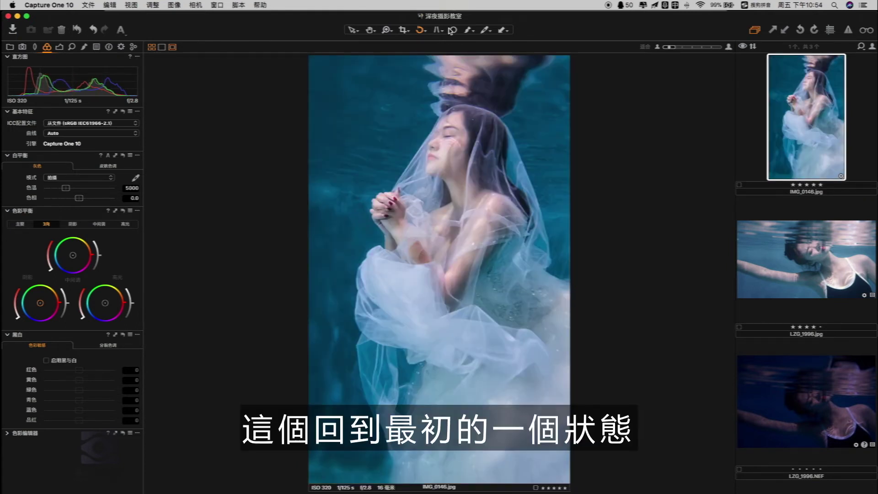
{"action": "left_click_drag", "start_coordinate": [441, 33], "coordinate": [481, 38]}
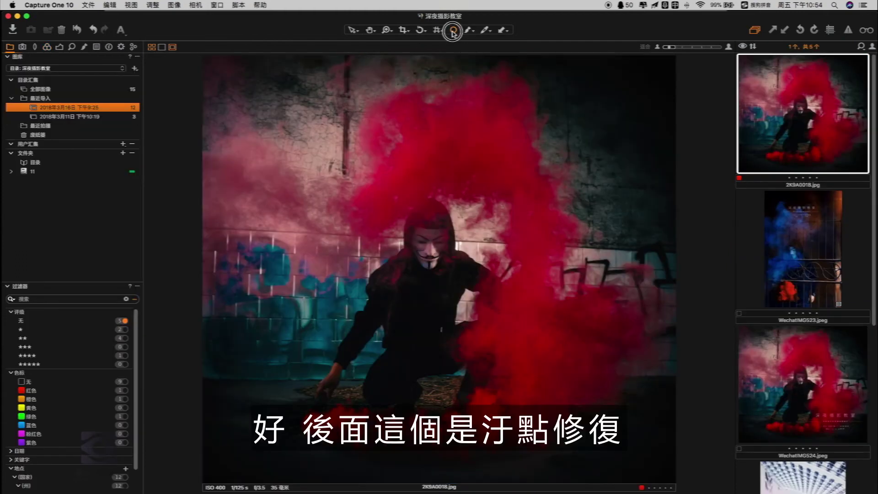
- Place a spot removal circle on the wall of the red smoke photo and move it onto the black mark
{"action": "left_click", "coordinate": [453, 32]}
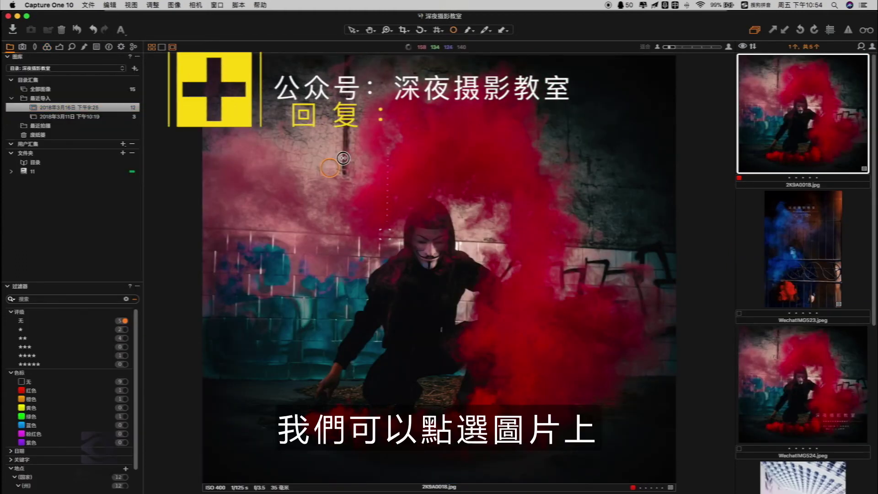
{"action": "left_click", "coordinate": [301, 163]}
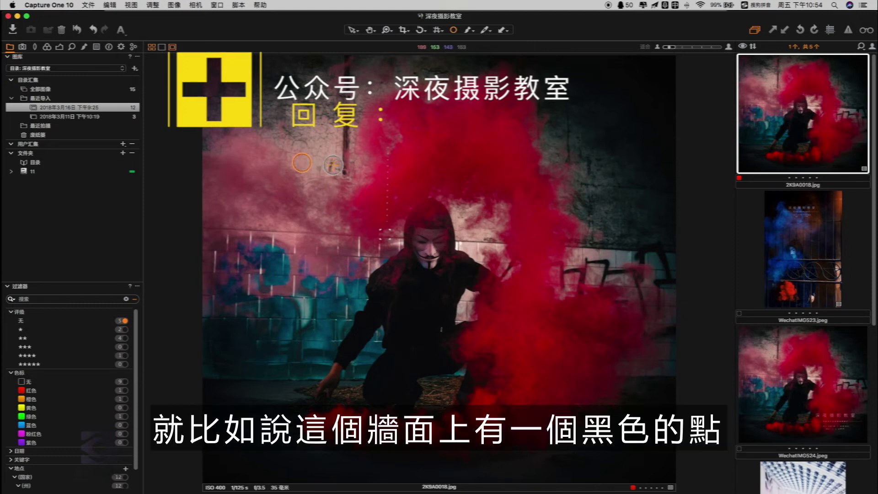
{"action": "left_click_drag", "start_coordinate": [305, 167], "coordinate": [333, 170]}
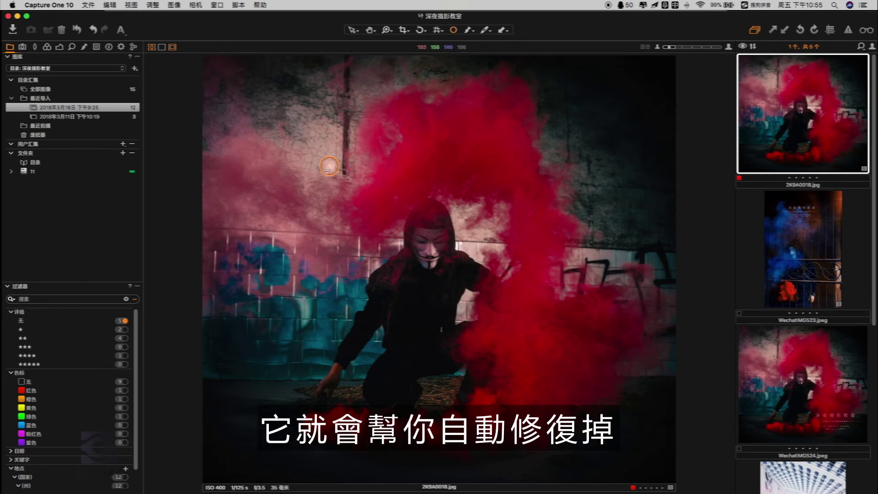
- Change the spot removal type to dust (灰尘) and set its radius to 99
{"action": "right_click", "coordinate": [330, 168]}
{"action": "left_click", "coordinate": [352, 174]}
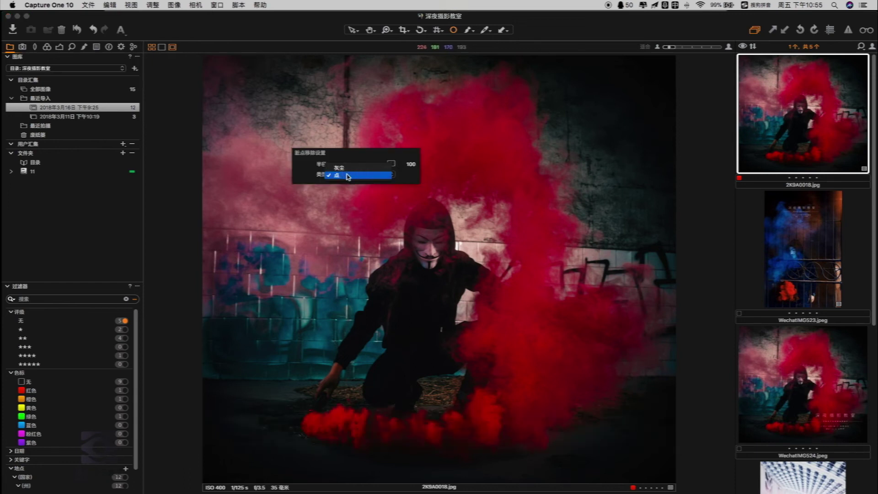
{"action": "left_click", "coordinate": [347, 168]}
{"action": "right_click", "coordinate": [405, 190]}
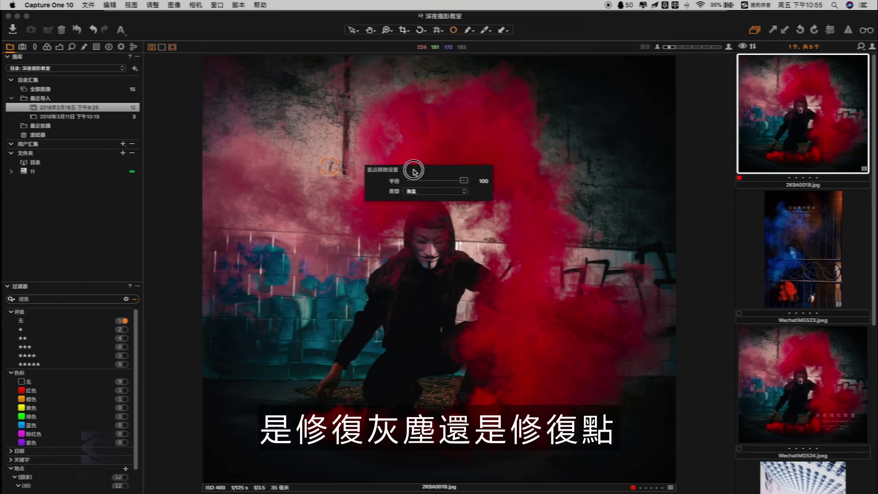
{"action": "mouse_move", "coordinate": [466, 185]}
{"action": "left_mouse_down"}
{"action": "mouse_move", "coordinate": [435, 185]}
{"action": "mouse_move", "coordinate": [464, 185]}
{"action": "left_mouse_up"}
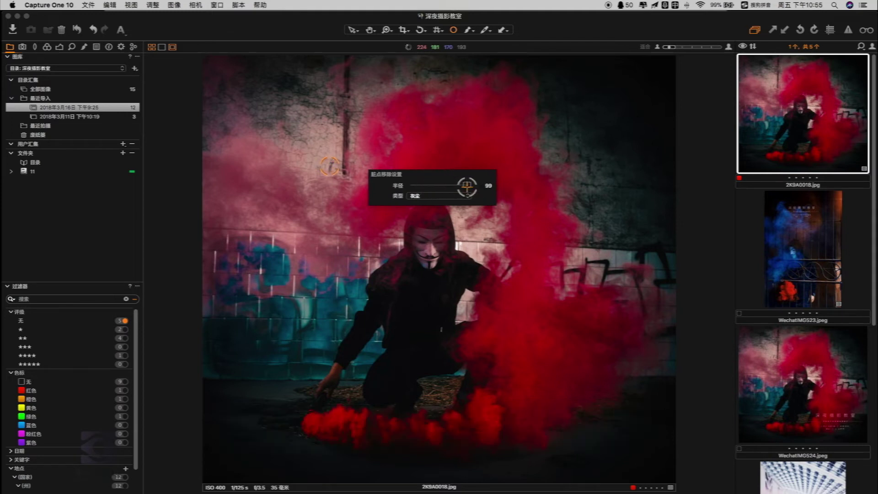
{"action": "right_click", "coordinate": [330, 168]}
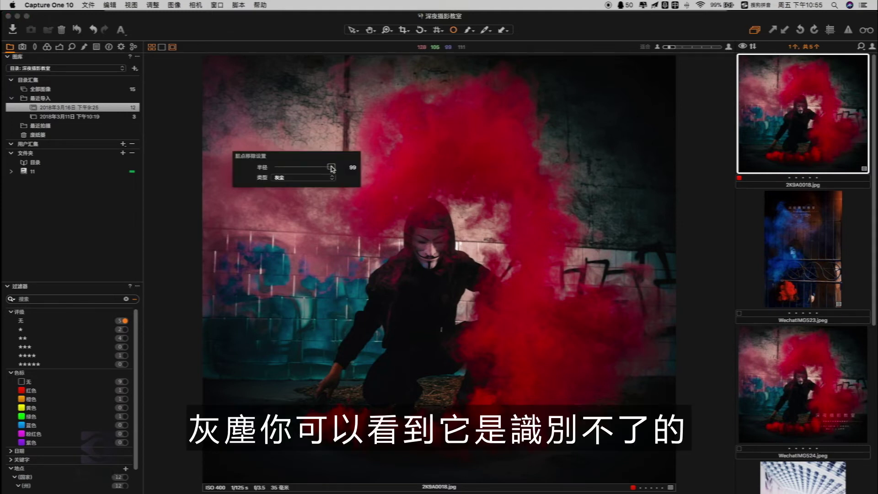
{"action": "right_click", "coordinate": [466, 186]}
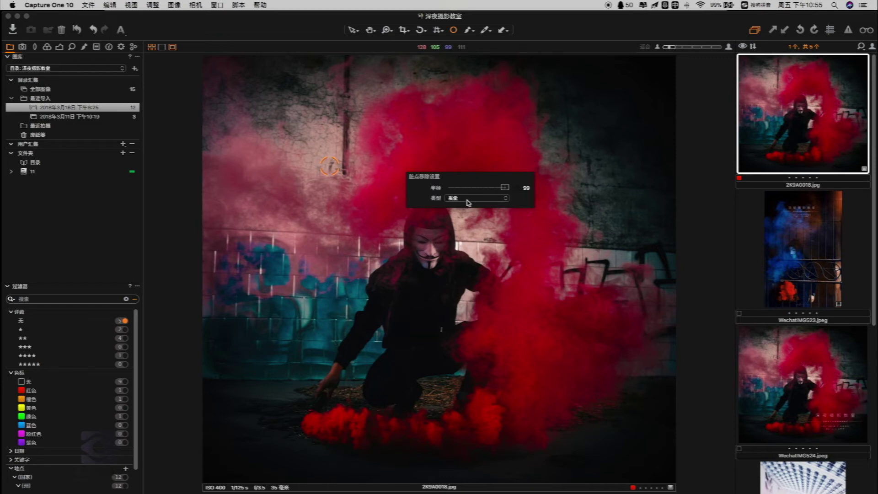
{"action": "right_click", "coordinate": [331, 167]}
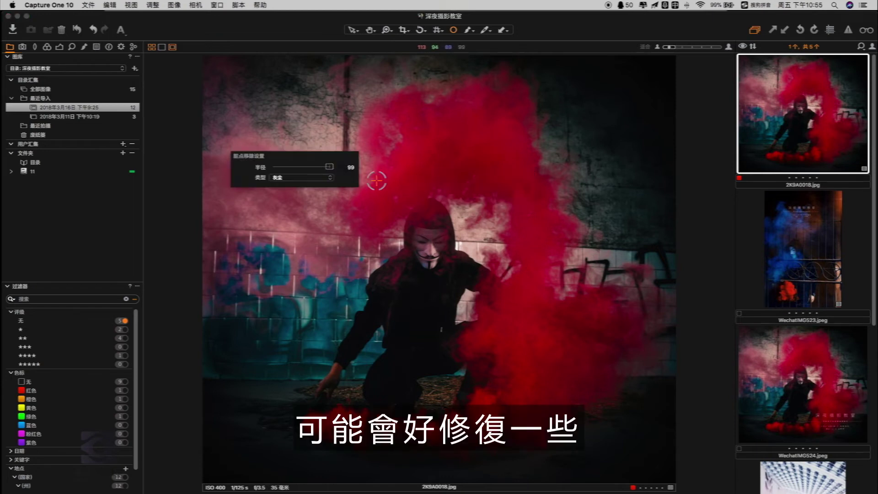
- Set the spot removal type back to spot (点) for the mark on the wall
{"action": "right_click", "coordinate": [331, 167]}
{"action": "left_click", "coordinate": [334, 178]}
{"action": "left_click", "coordinate": [318, 182]}
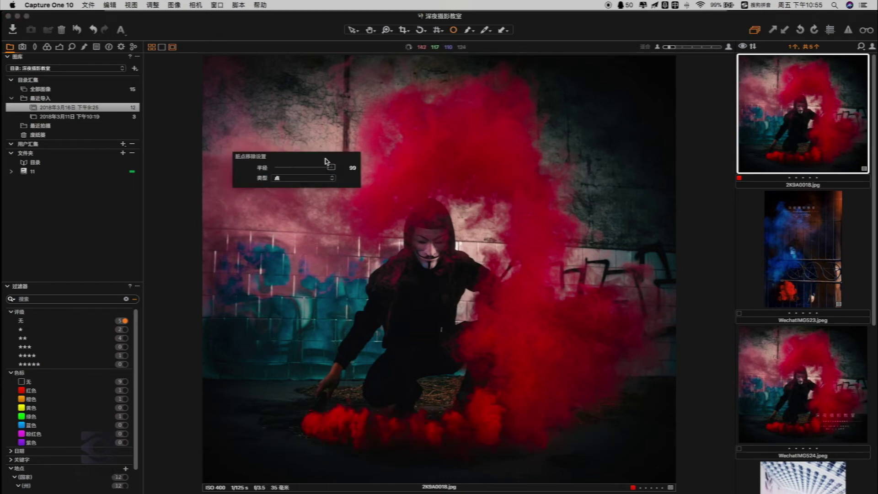
{"action": "right_click", "coordinate": [500, 185]}
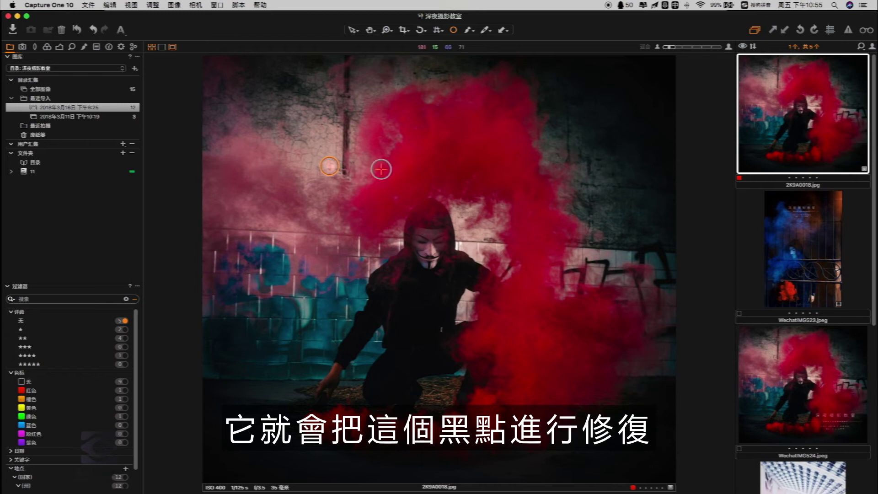
- Switch from spot removal to the Draw Mask tool on the red smoke photo
{"action": "left_click", "coordinate": [459, 31]}
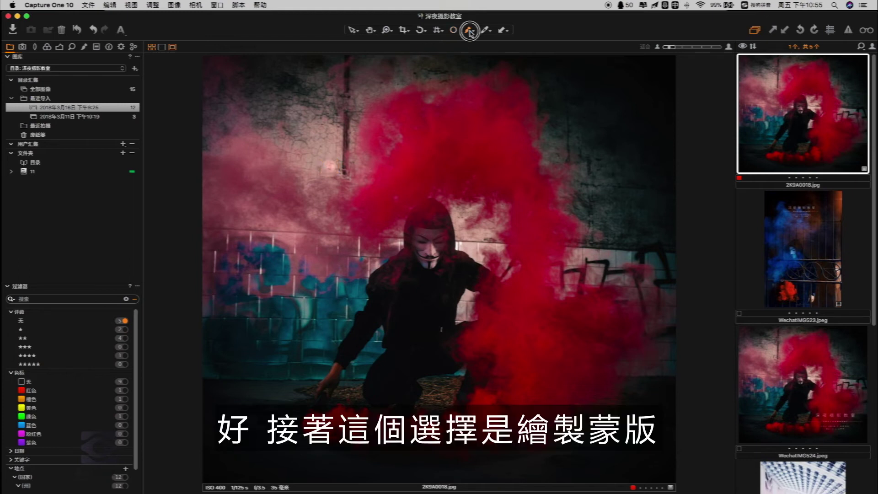
{"action": "left_click", "coordinate": [469, 31]}
{"action": "left_click", "coordinate": [476, 35]}
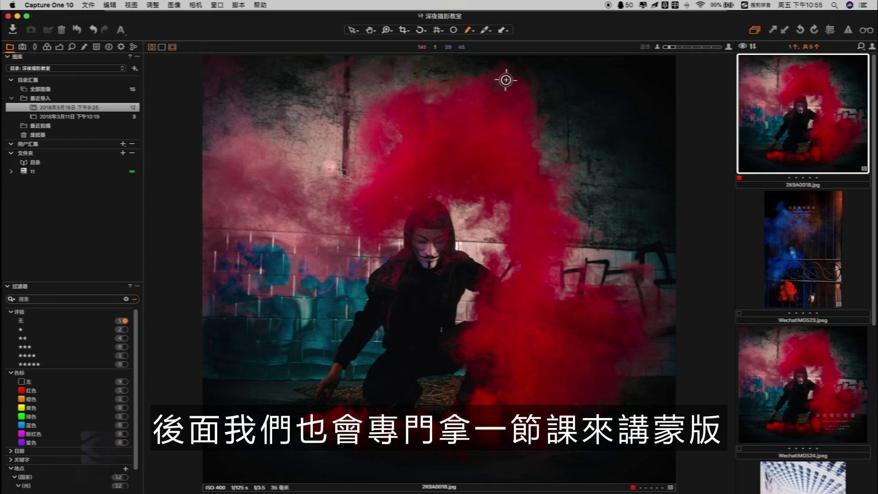
- Set the white balance by sampling the wall near the graffiti with the Pick White Balance tool
{"action": "left_click", "coordinate": [487, 30]}
{"action": "left_click", "coordinate": [483, 34]}
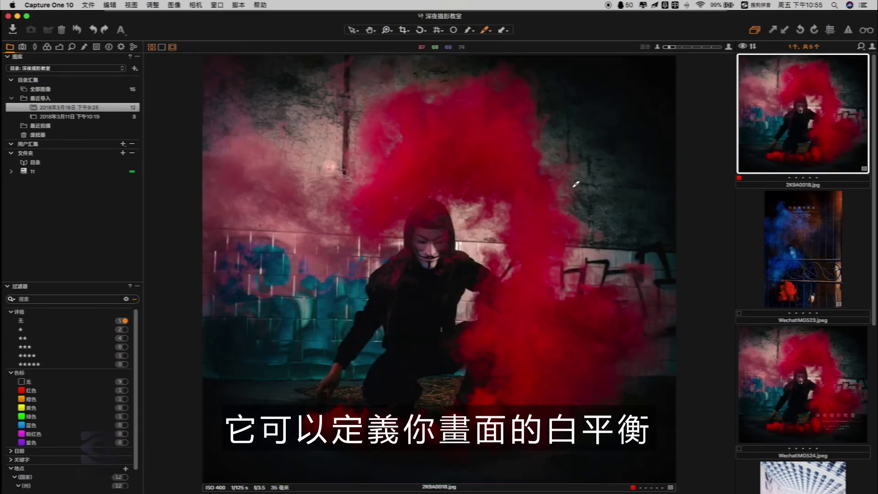
{"action": "left_click", "coordinate": [614, 256]}
- Review the available colour picker tools and the copy and apply adjustments tools
{"action": "left_click", "coordinate": [485, 32]}
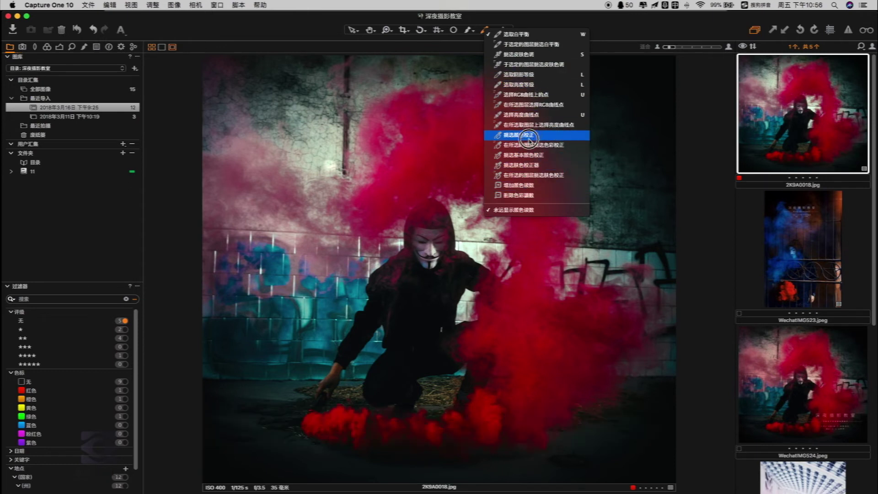
{"action": "left_click", "coordinate": [487, 30]}
{"action": "left_click", "coordinate": [487, 30]}
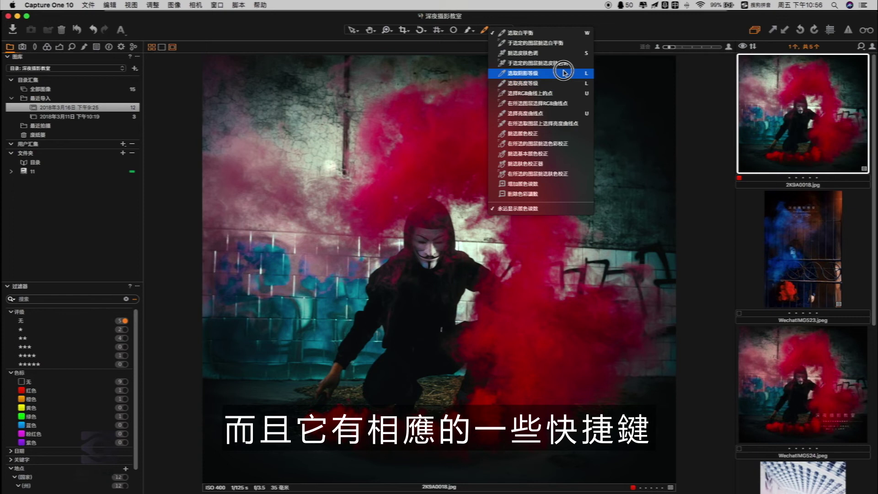
{"action": "left_click", "coordinate": [503, 18]}
{"action": "left_click", "coordinate": [507, 32]}
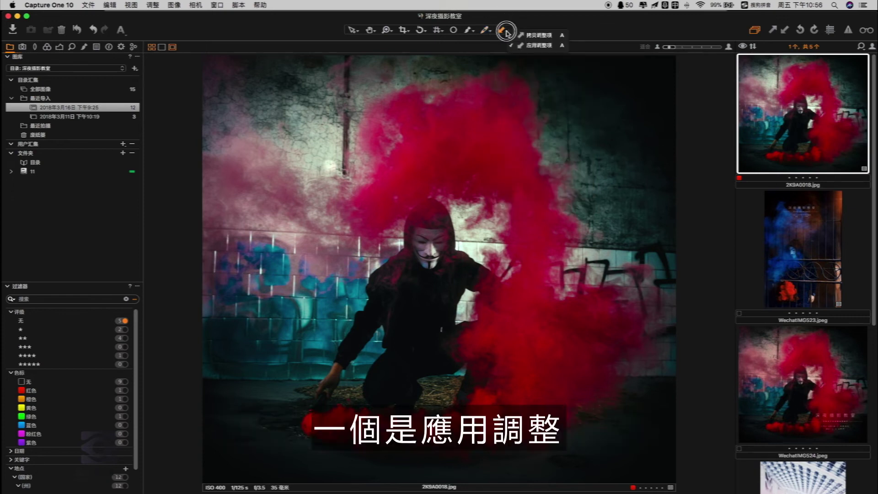
{"action": "left_click", "coordinate": [506, 32]}
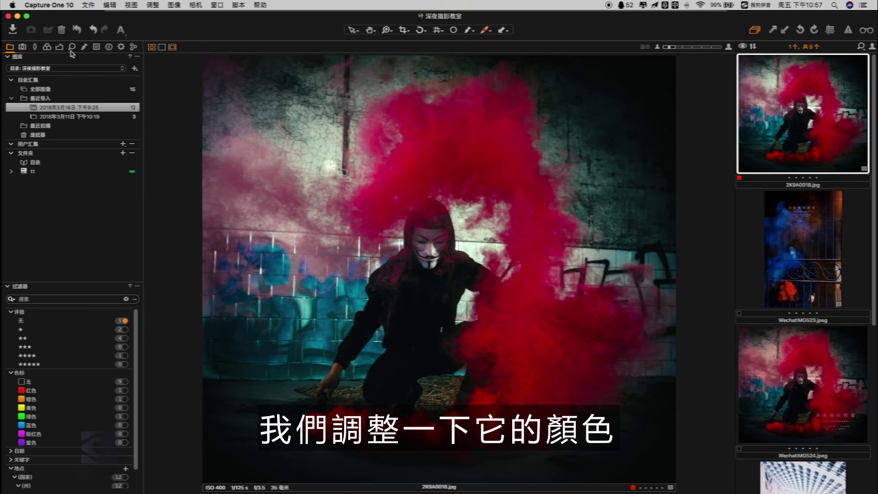
- Shift the photo's 3-way colour balance: midtones toward yellow, highlights toward orange and shadows toward blue
{"action": "left_click", "coordinate": [47, 47]}
{"action": "left_click_drag", "start_coordinate": [74, 255], "coordinate": [80, 246]}
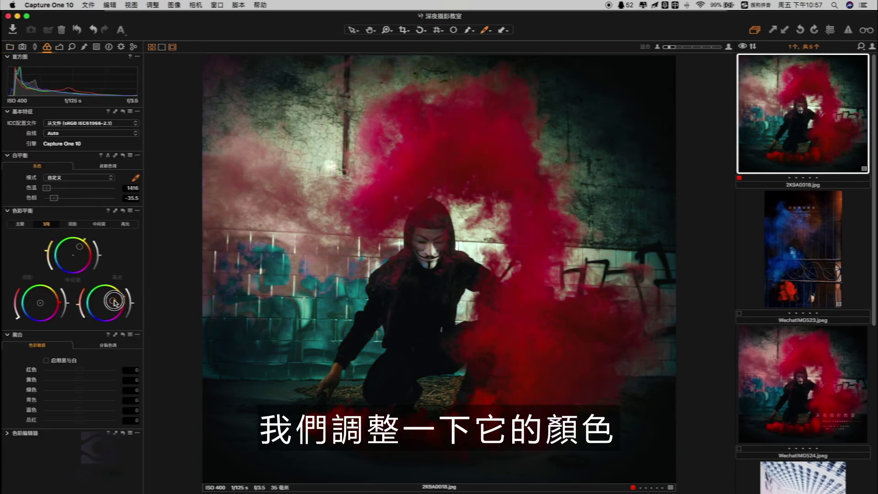
{"action": "left_click_drag", "start_coordinate": [105, 302], "coordinate": [115, 300]}
{"action": "left_click_drag", "start_coordinate": [40, 303], "coordinate": [33, 316]}
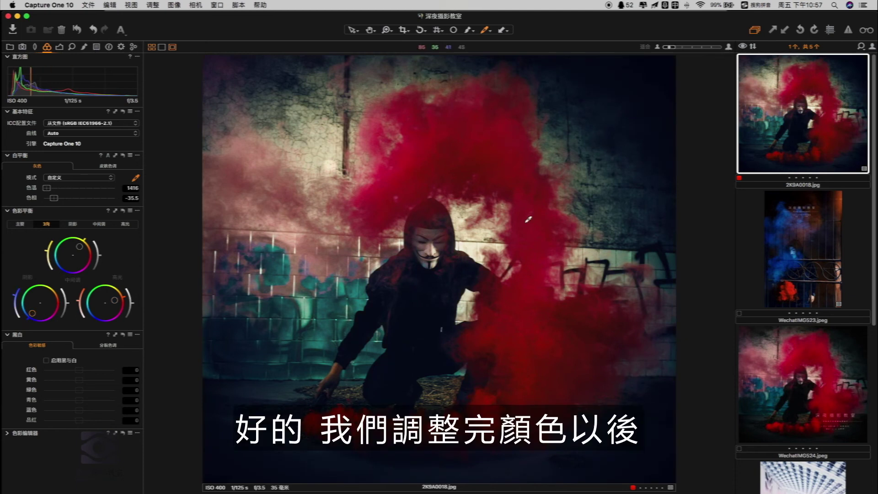
- Copy the colour adjustments from 2K9A0018.jpg and apply them to WechatIMG524.jpeg
{"action": "left_click", "coordinate": [772, 31]}
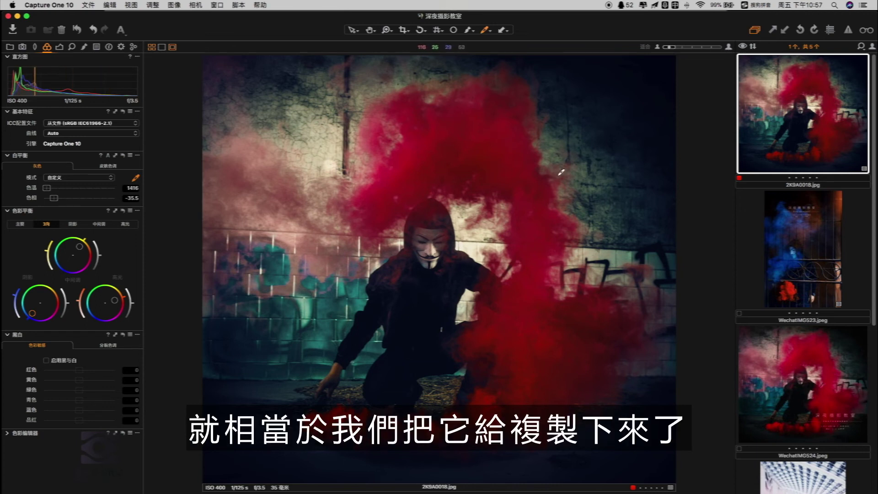
{"action": "left_click", "coordinate": [804, 360]}
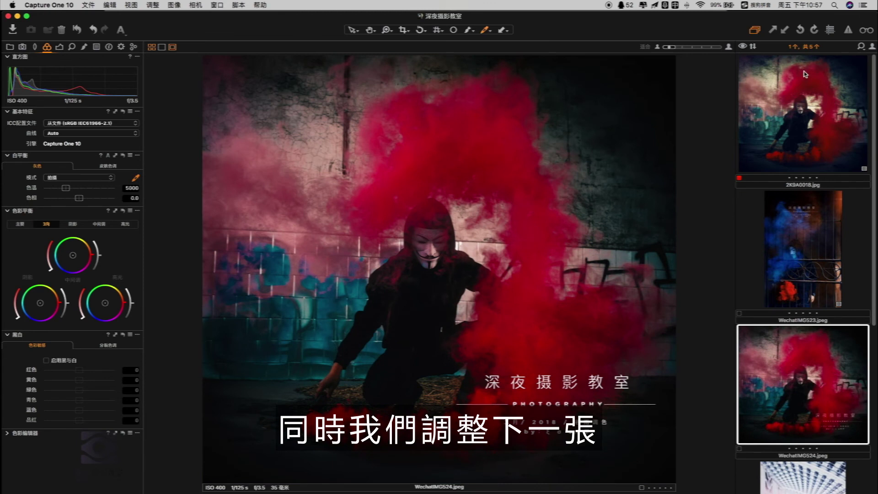
{"action": "left_click", "coordinate": [786, 31]}
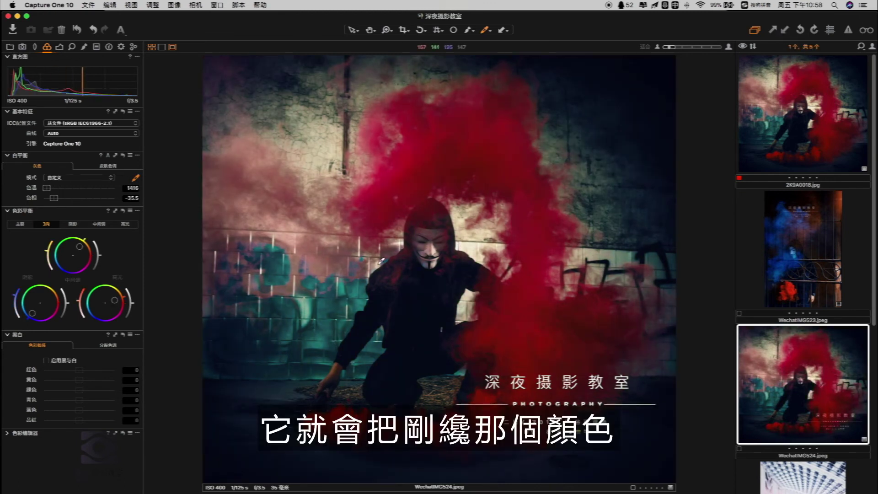
- Add WechatIMG523.jpeg to the selection and apply the copied adjustments to both selected photos
{"action": "scroll", "coordinate": [755, 247], "scroll_direction": "down", "scroll_amount": 3}
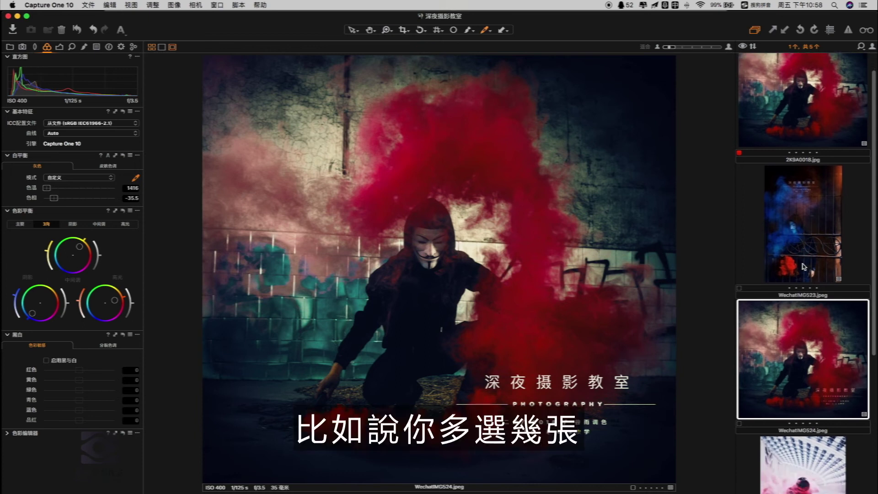
{"action": "scroll", "coordinate": [808, 274], "scroll_direction": "up", "scroll_amount": 2}
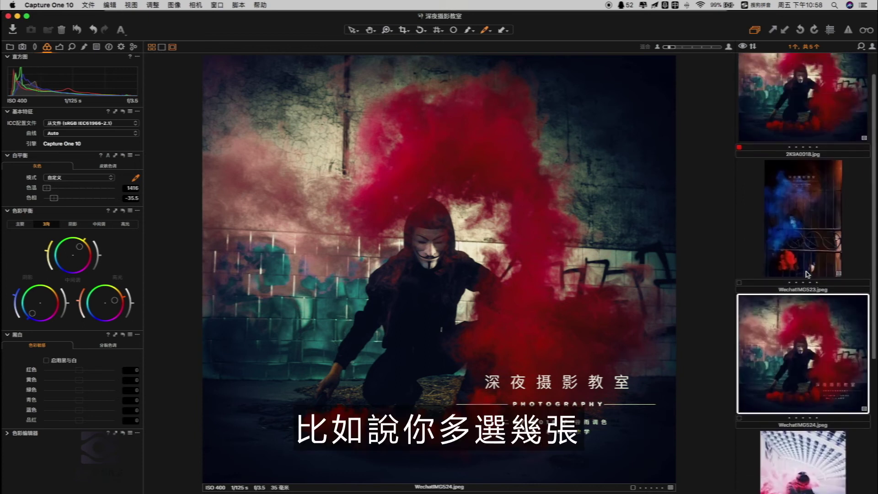
{"action": "left_click", "coordinate": [807, 241], "text": "super"}
{"action": "left_click", "coordinate": [786, 31]}
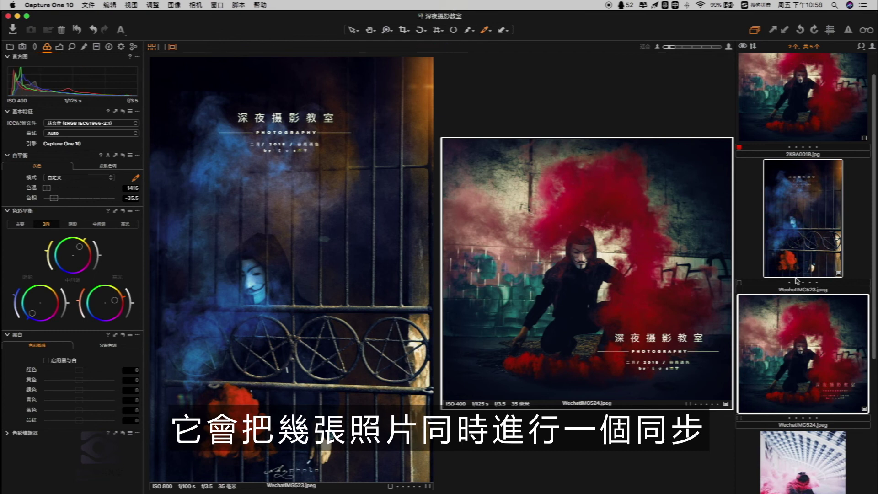
- Select WechatIMG524, WechatIMG525 and WechatIMG526, rotate them together 90 degrees left, and rotate them back right
{"action": "scroll", "coordinate": [796, 280], "scroll_direction": "down", "scroll_amount": 3}
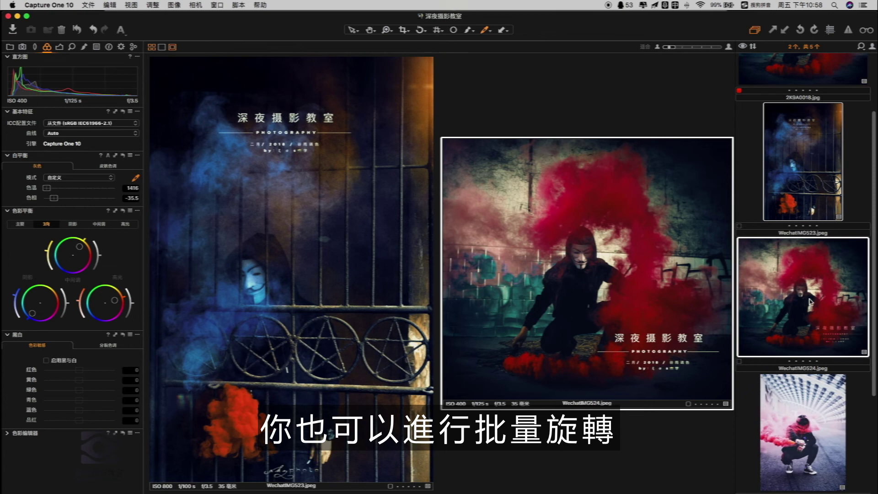
{"action": "scroll", "coordinate": [811, 302], "scroll_direction": "down", "scroll_amount": 6}
{"action": "left_click", "coordinate": [822, 421], "text": "shift"}
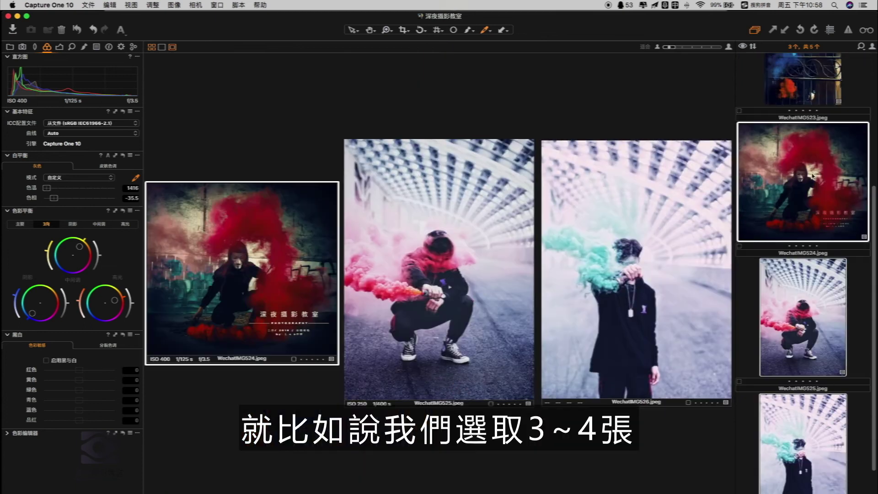
{"action": "left_click", "coordinate": [801, 31]}
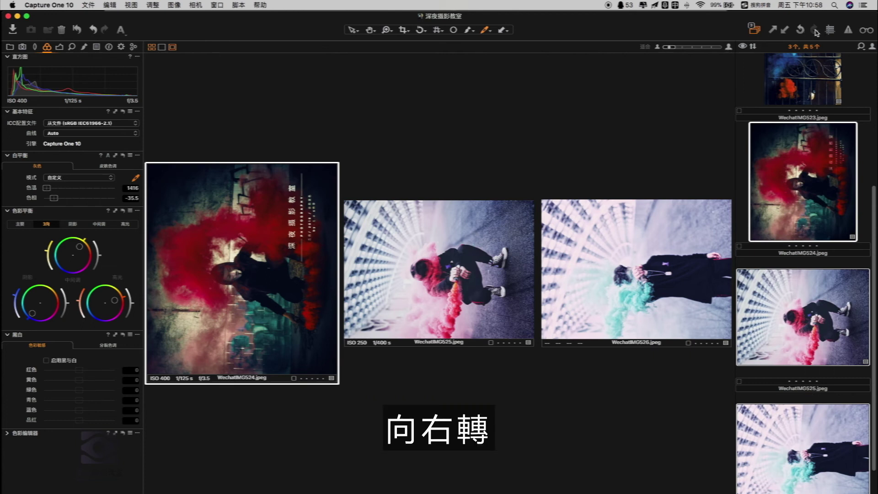
{"action": "left_click", "coordinate": [816, 31]}
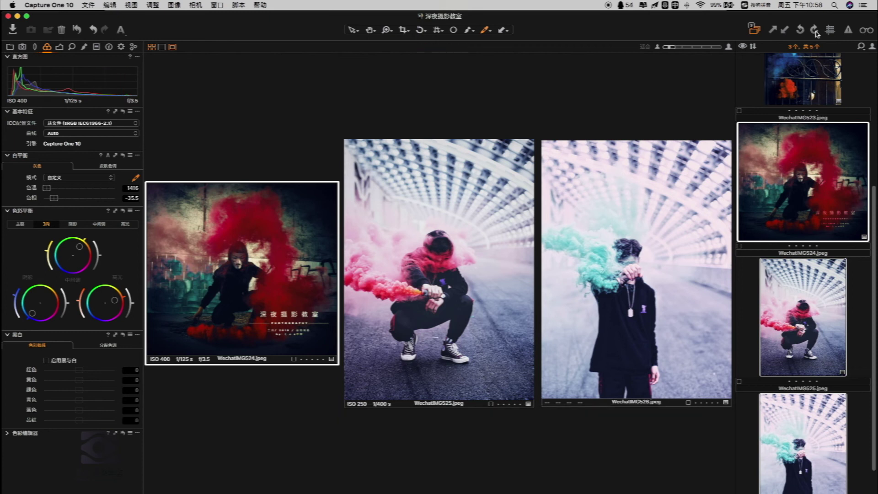
- Toggle the guides on WechatIMG523.jpeg and turn on the exposure warning for the overexposed 2K9A0018.jpg
{"action": "key", "text": "Left"}
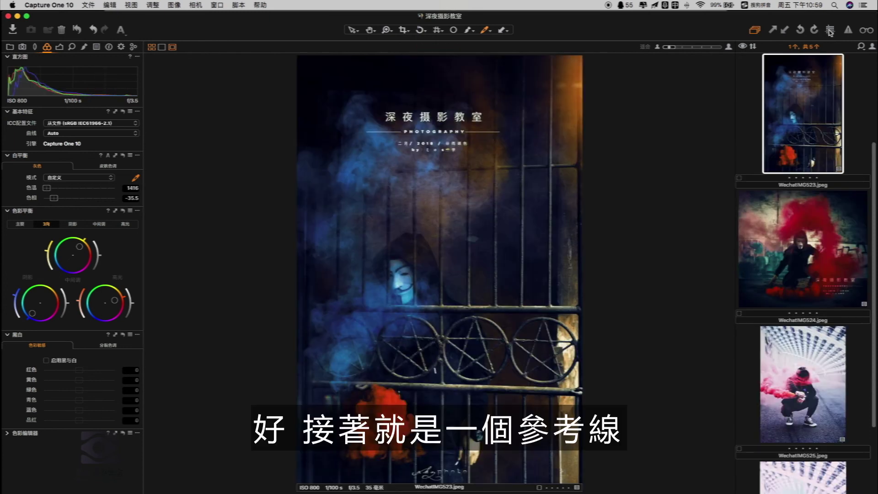
{"action": "left_click", "coordinate": [831, 30]}
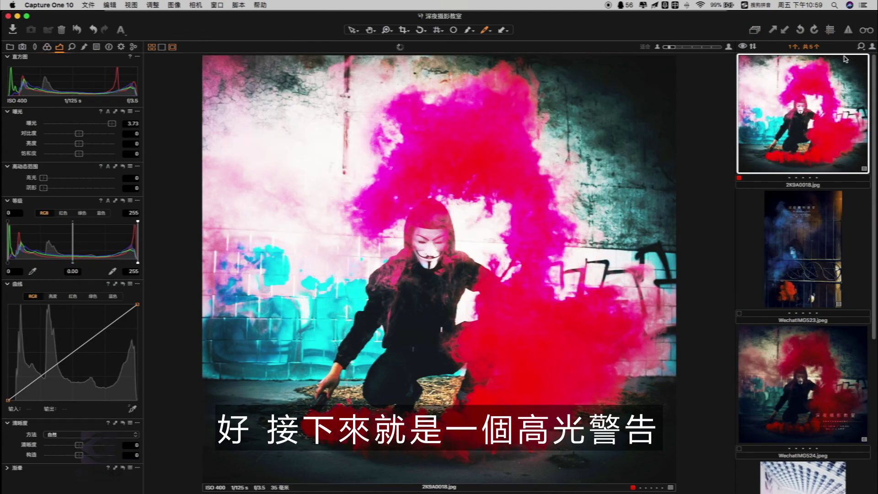
{"action": "left_click", "coordinate": [850, 29]}
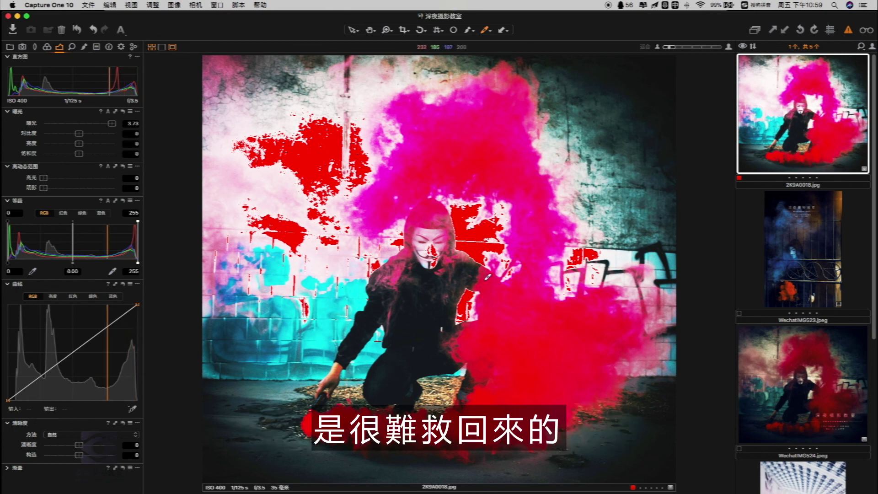
- Raise the exposure of WechatIMG523.jpeg to 3.43
{"action": "left_click", "coordinate": [816, 267]}
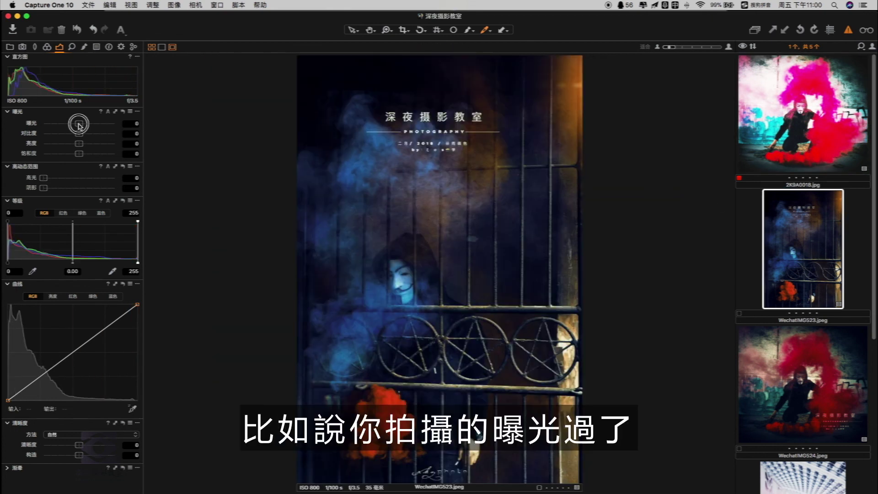
{"action": "left_click_drag", "start_coordinate": [79, 124], "coordinate": [109, 124]}
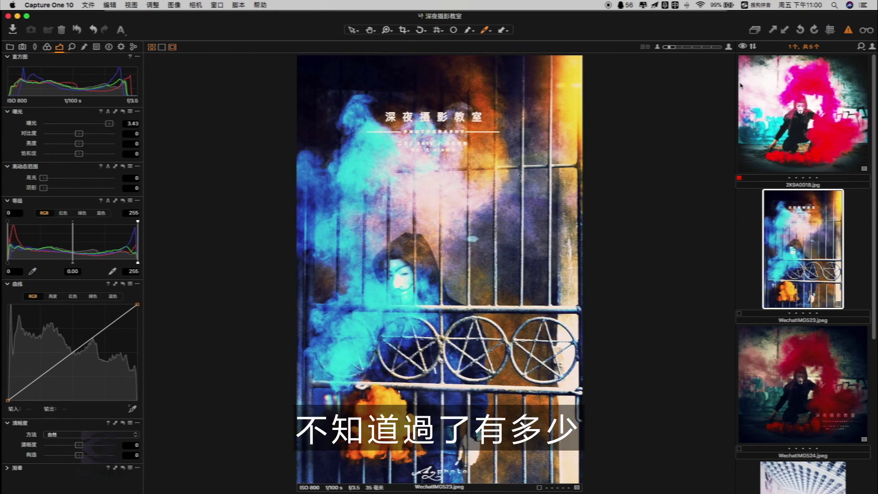
- Delete the overexposed 2K9A0018.jpg and toggle recipe proofing for WechatIMG523.jpeg
{"action": "left_click", "coordinate": [824, 130]}
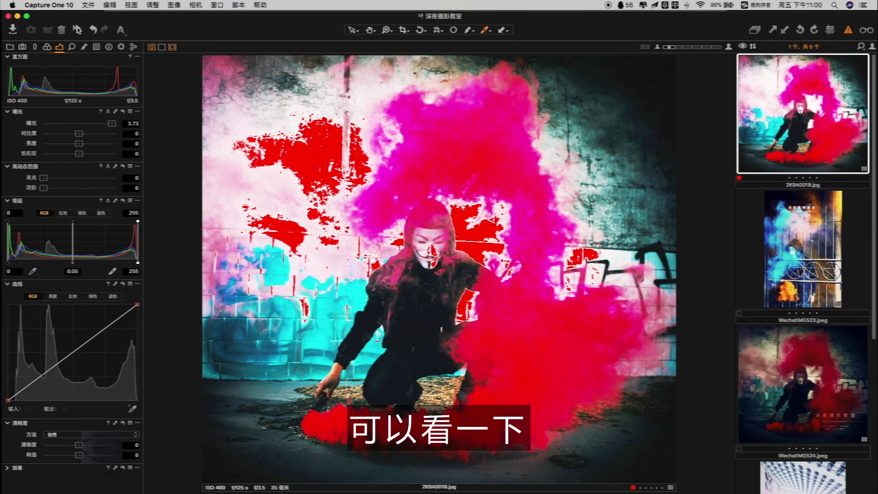
{"action": "left_click", "coordinate": [62, 30]}
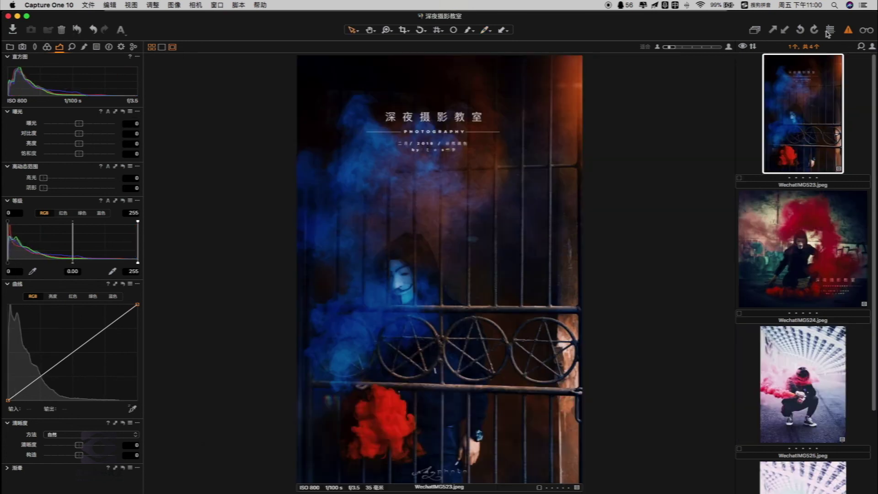
{"action": "left_click", "coordinate": [866, 31]}
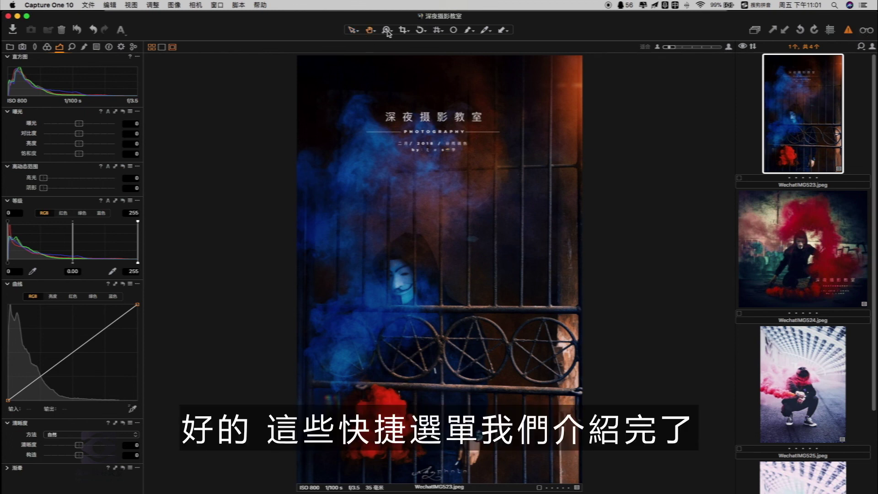
- Open the toolbar customization to review the available tools and the default set, and close it without changing anything
{"action": "right_click", "coordinate": [510, 30]}
{"action": "left_click", "coordinate": [536, 51]}
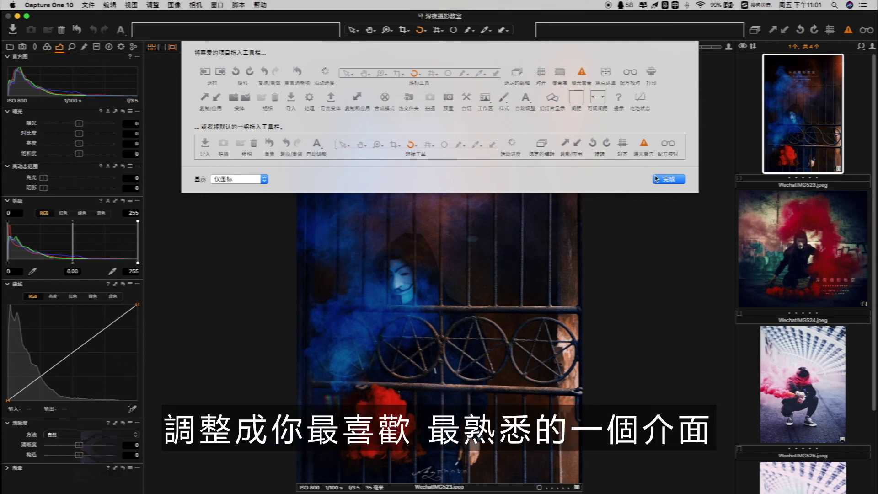
{"action": "left_click", "coordinate": [668, 179]}
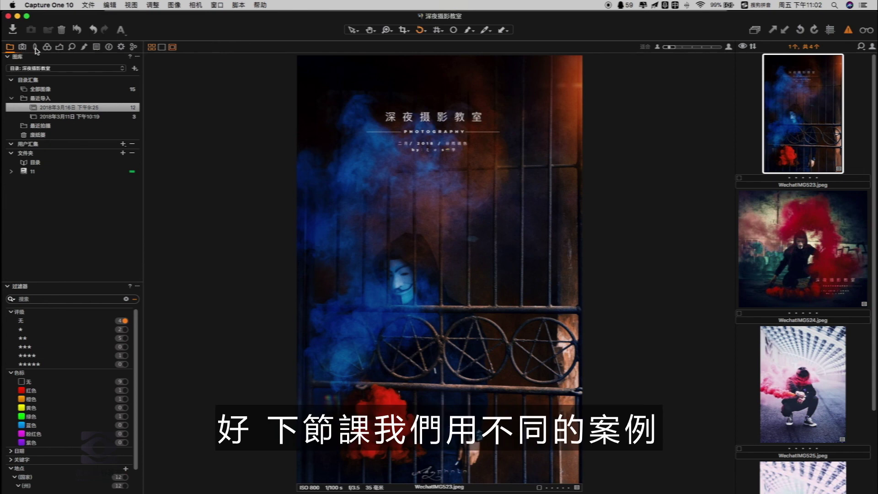
{"action": "left_click", "coordinate": [36, 48]}
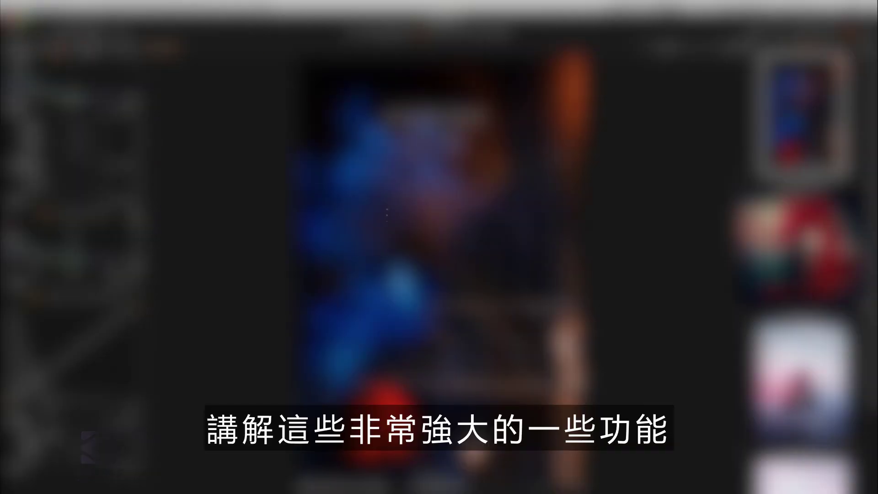